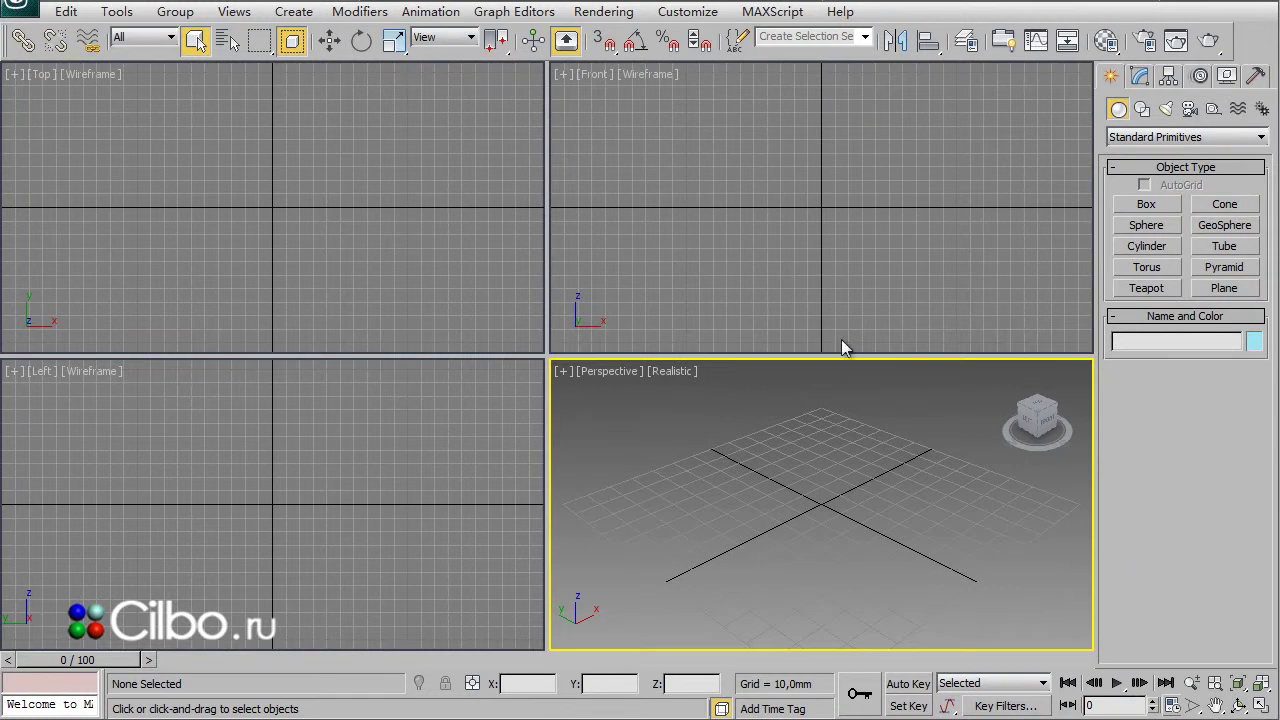
Activate the empty Top viewport and maximize it with Alt+W.
{"action": "left_click", "coordinate": [229, 189]}
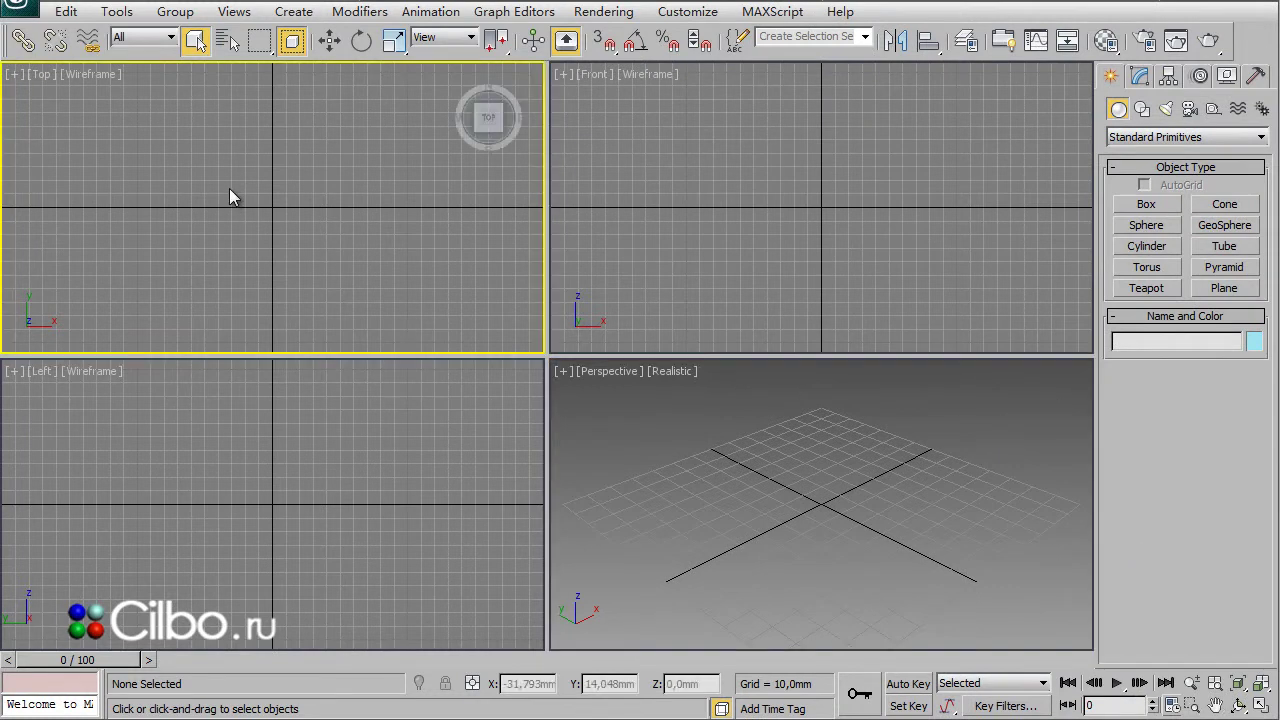
{"action": "key", "text": "alt+w"}
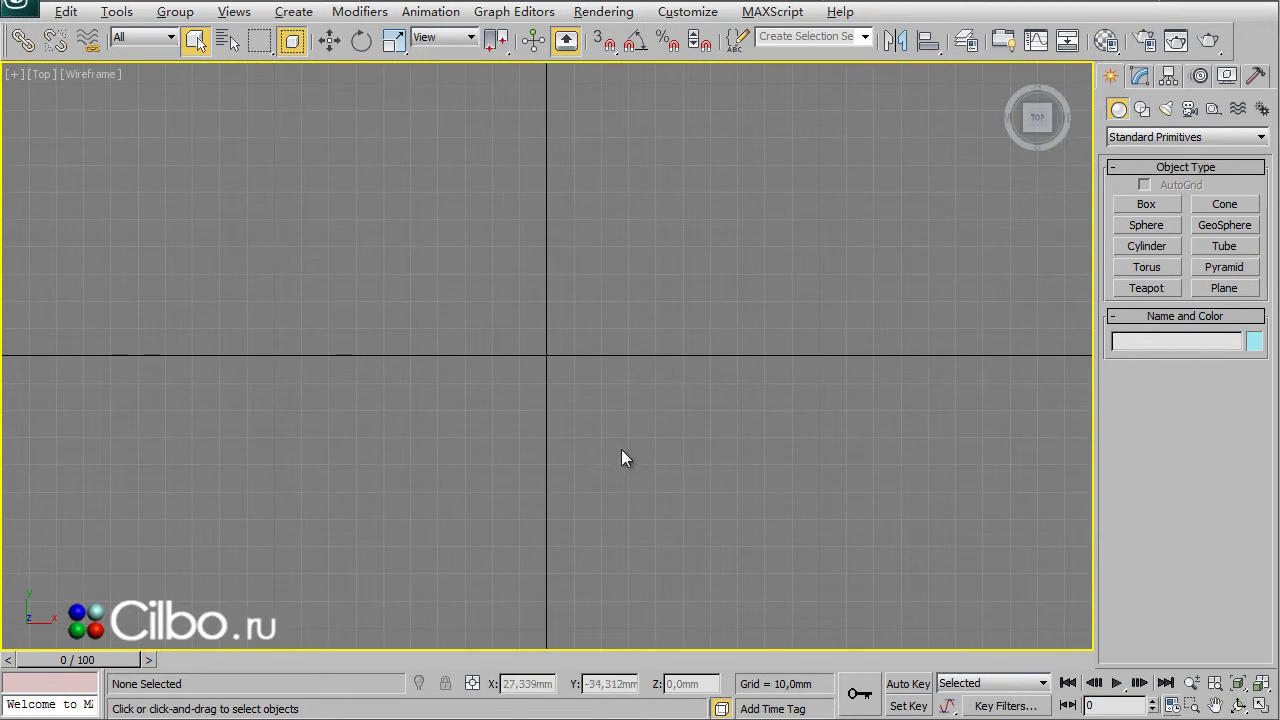
Start a Line spline with the outer left, top and right edges and the notch step.
{"action": "left_click", "coordinate": [1142, 109]}
{"action": "left_click", "coordinate": [1143, 220]}
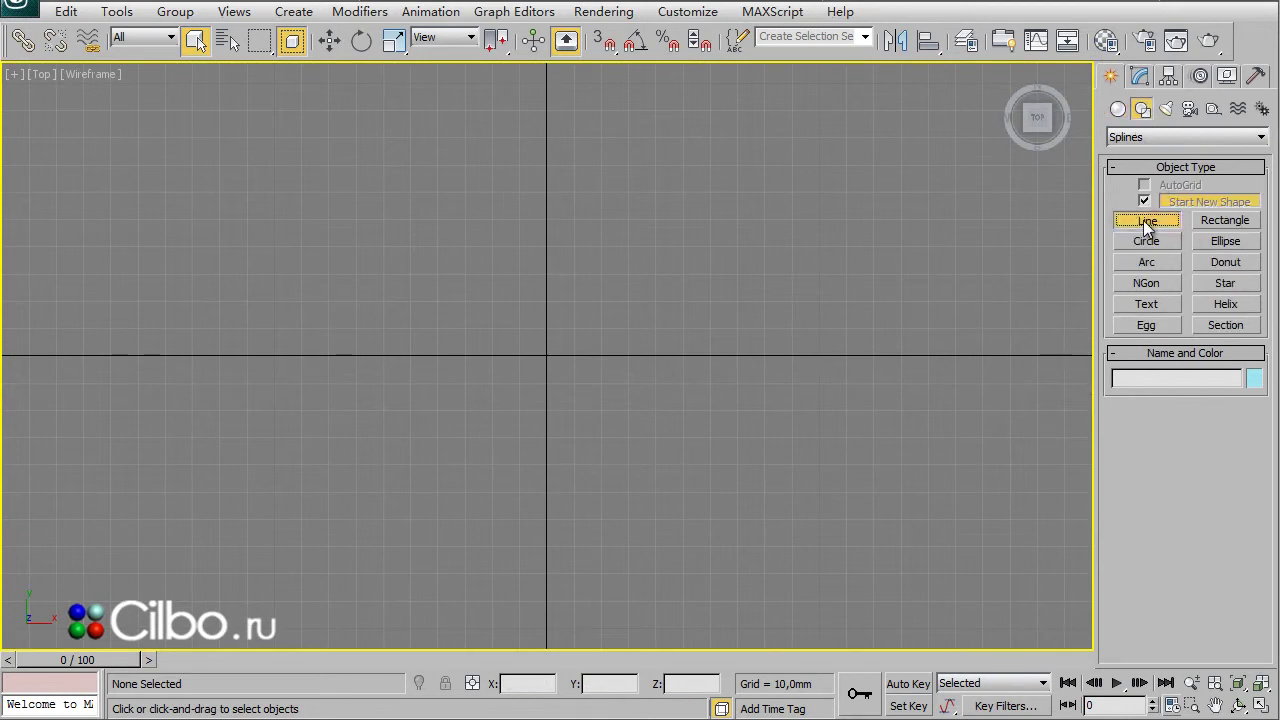
{"action": "left_click", "coordinate": [165, 519]}
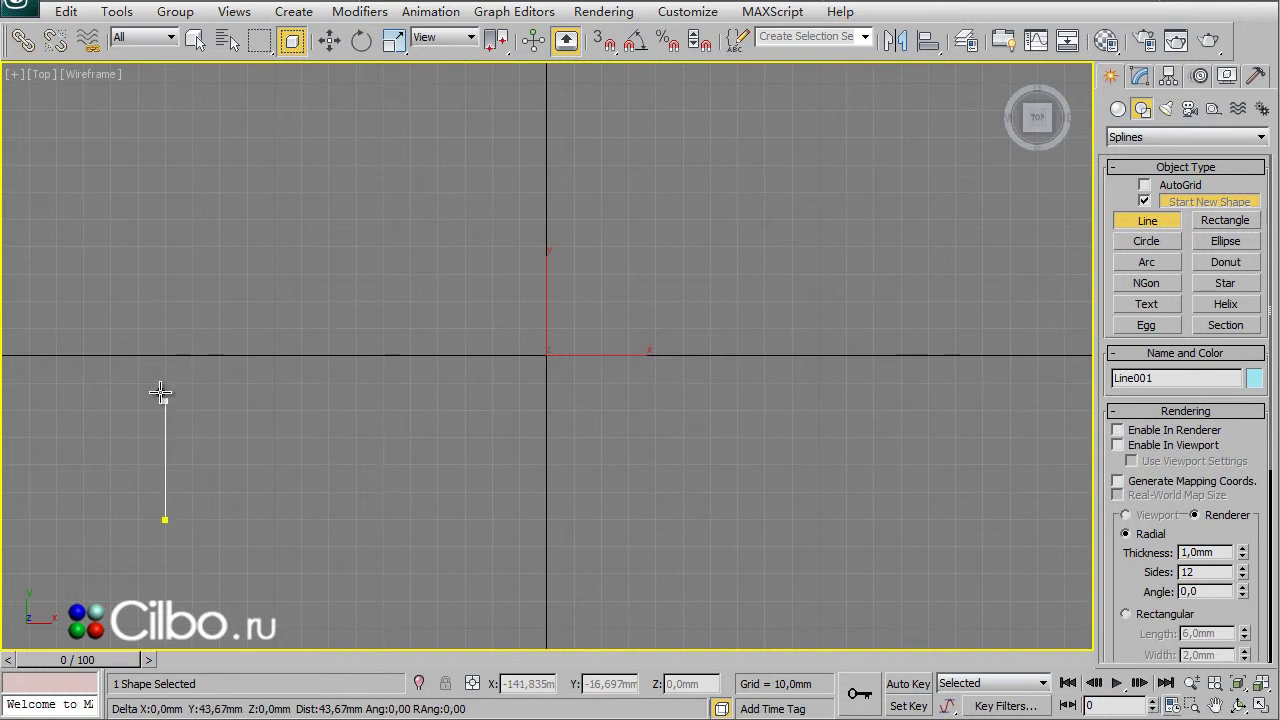
{"action": "left_click", "coordinate": [165, 134]}
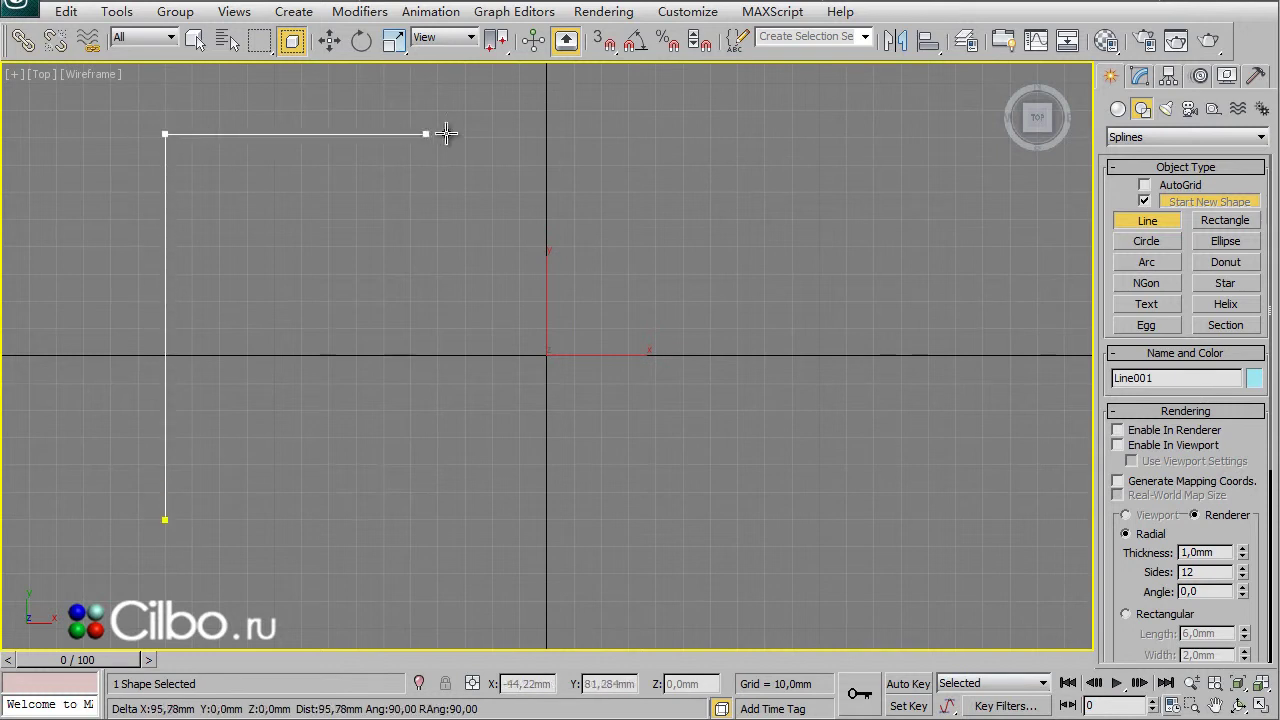
{"action": "left_click", "coordinate": [848, 134]}
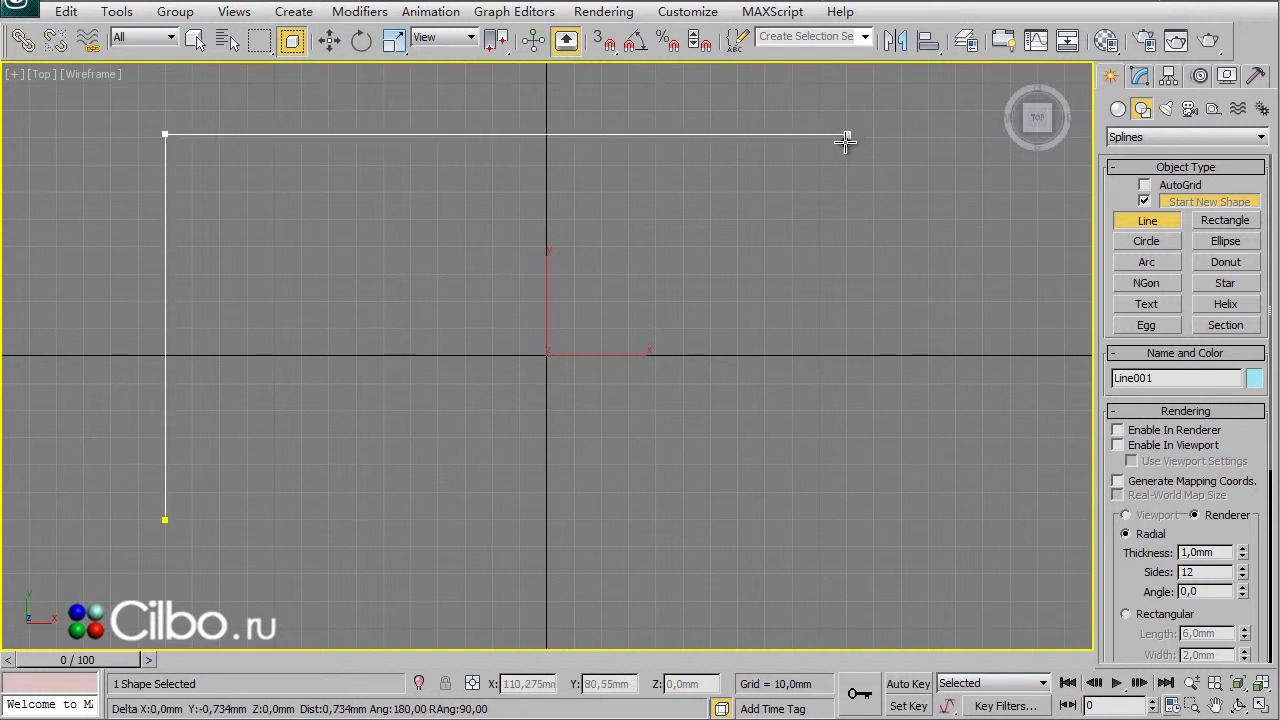
{"action": "left_click", "coordinate": [848, 246]}
{"action": "left_click", "coordinate": [735, 246]}
Draw the inner top, left and bottom edges and the bottom step, finishing Line001.
{"action": "left_click", "coordinate": [735, 192]}
{"action": "left_click", "coordinate": [335, 192]}
{"action": "left_click", "coordinate": [335, 431]}
{"action": "left_click", "coordinate": [685, 431]}
{"action": "left_click", "coordinate": [685, 493]}
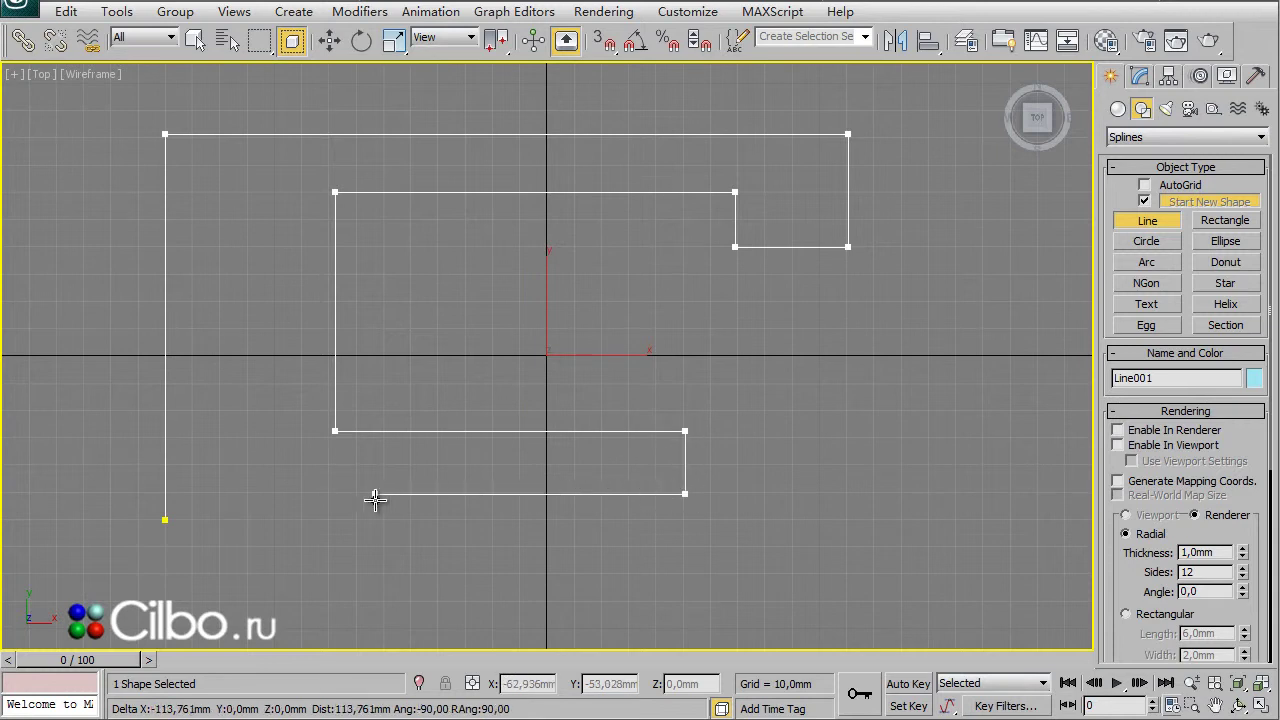
{"action": "left_click", "coordinate": [375, 499]}
{"action": "right_click", "coordinate": [375, 499]}
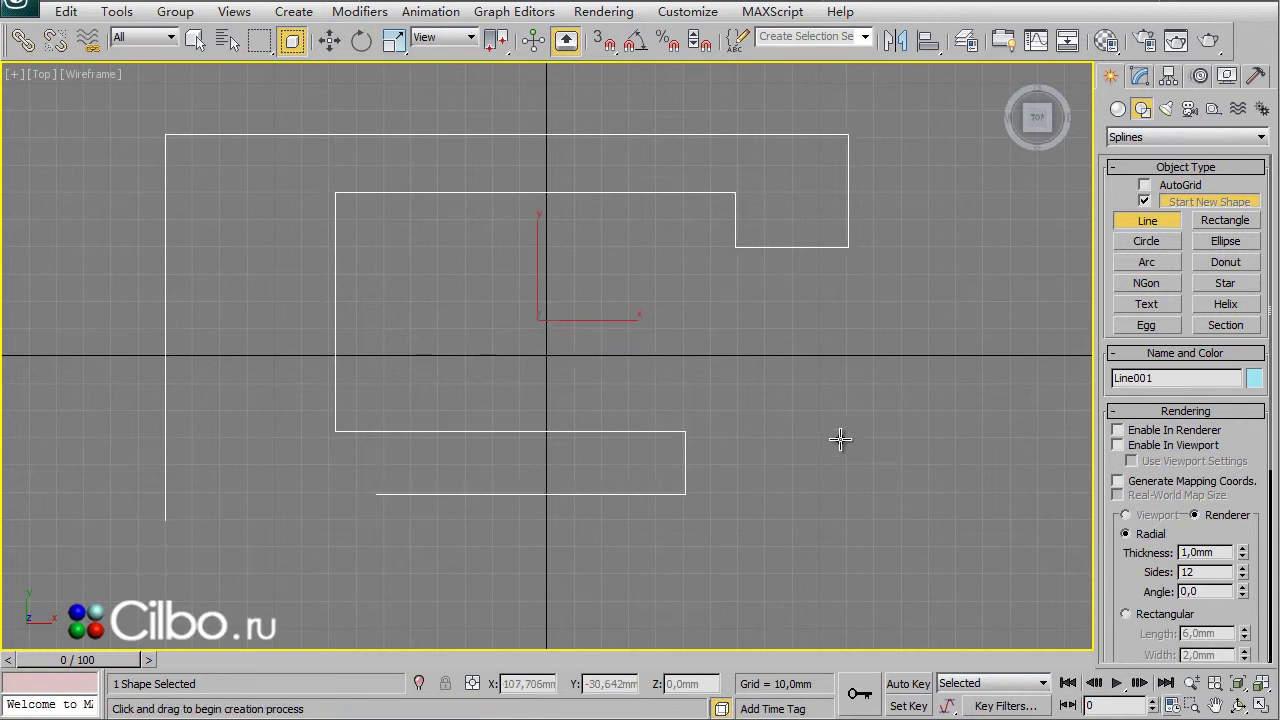
Convert Line001 to an Editable Spline.
{"action": "left_click", "coordinate": [329, 40]}
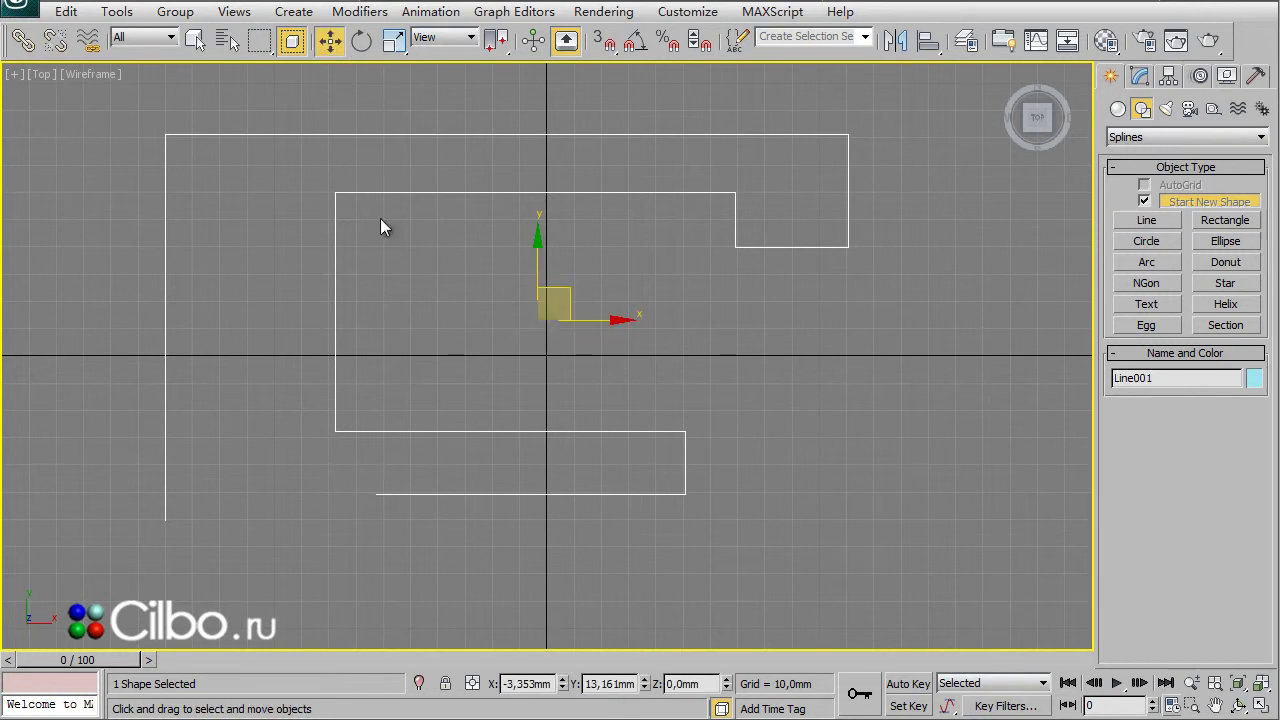
{"action": "right_click", "coordinate": [555, 319]}
{"action": "mouse_move", "coordinate": [590, 500]}
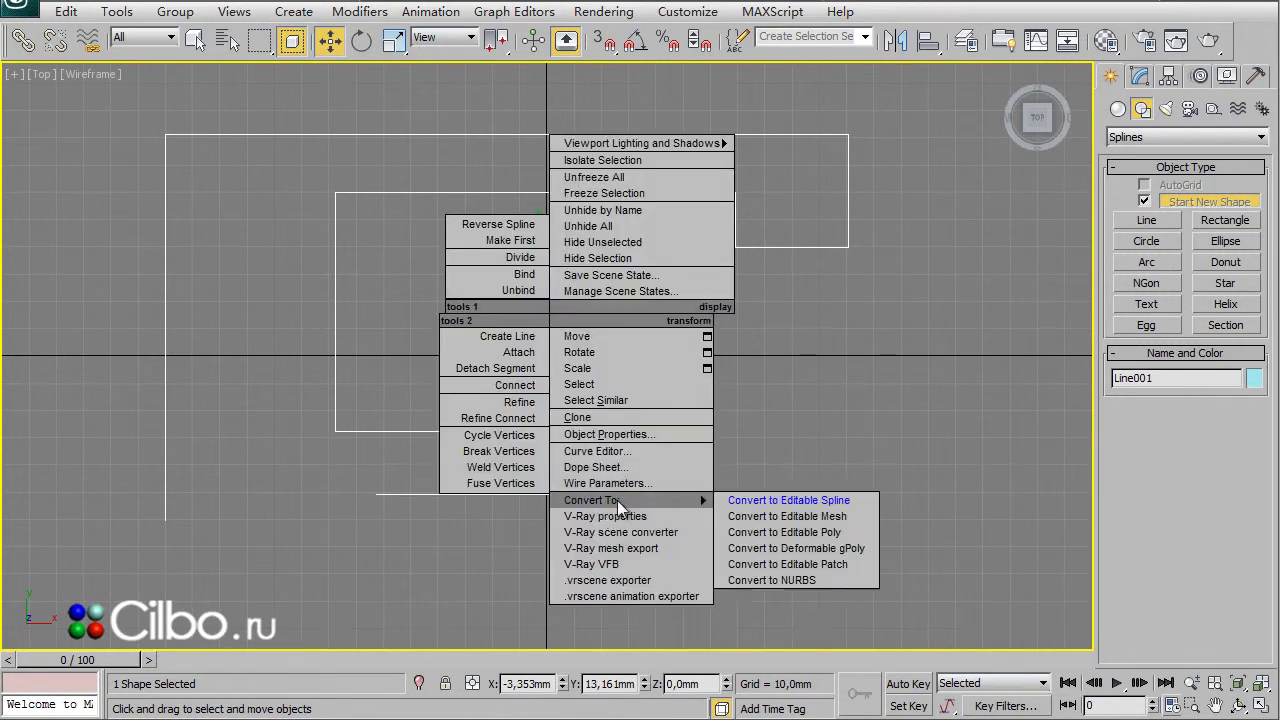
{"action": "left_click", "coordinate": [796, 499]}
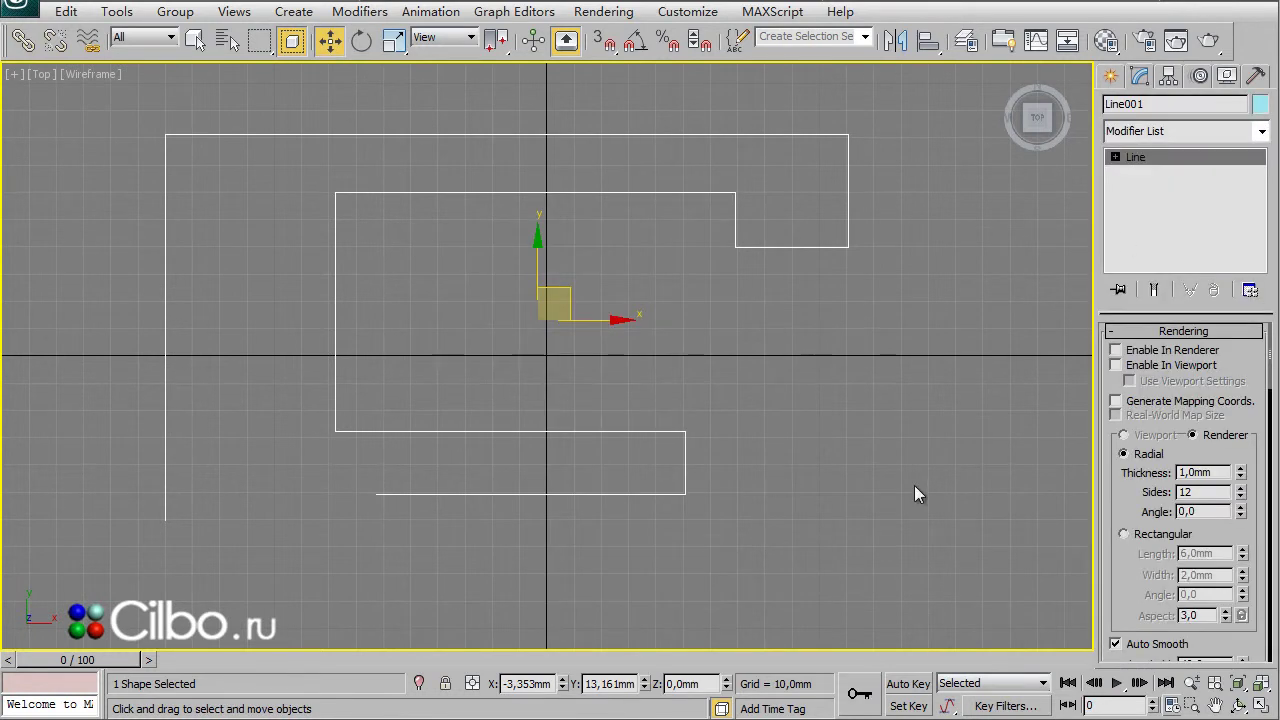
At vertex level, move the two bottom-step vertices slightly lower.
{"action": "left_click", "coordinate": [1114, 157]}
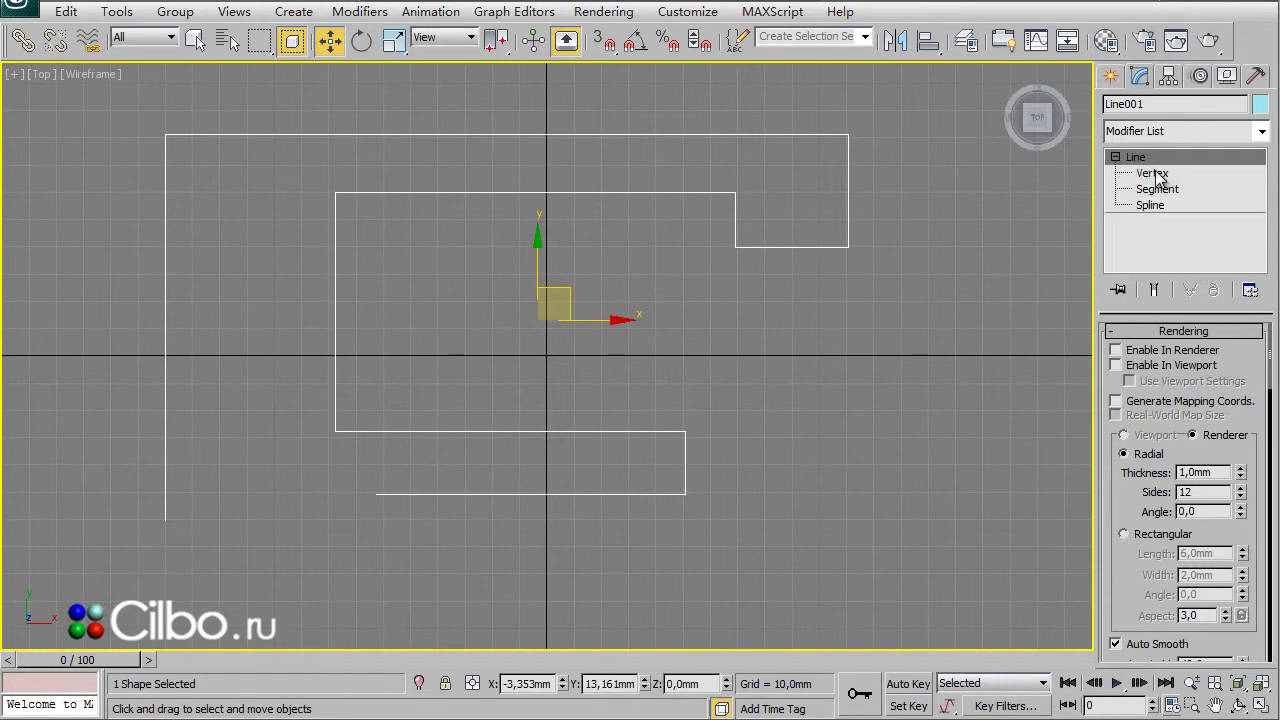
{"action": "left_click", "coordinate": [1152, 173]}
{"action": "left_click_drag", "start_coordinate": [315, 478], "coordinate": [700, 548]}
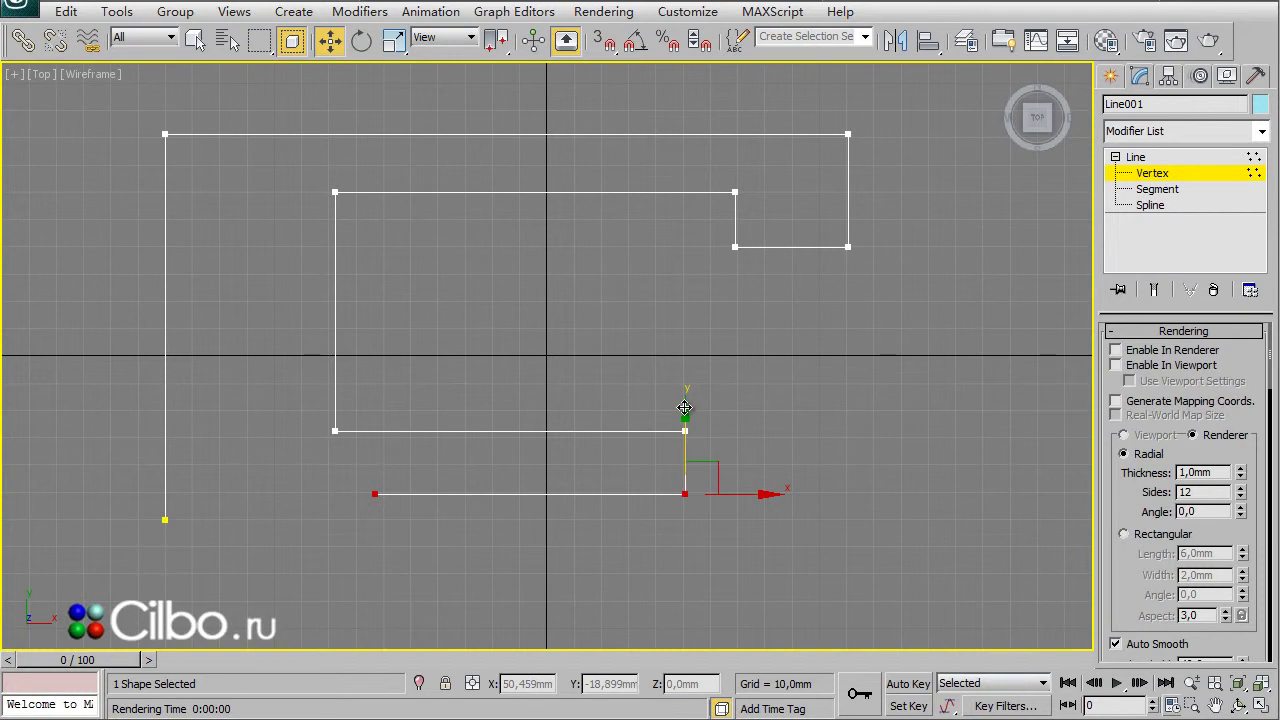
{"action": "left_click_drag", "start_coordinate": [683, 407], "coordinate": [689, 434]}
Set the inner left corner vertices to Smooth and pull the upper curve vertex down.
{"action": "left_click_drag", "start_coordinate": [224, 161], "coordinate": [378, 461]}
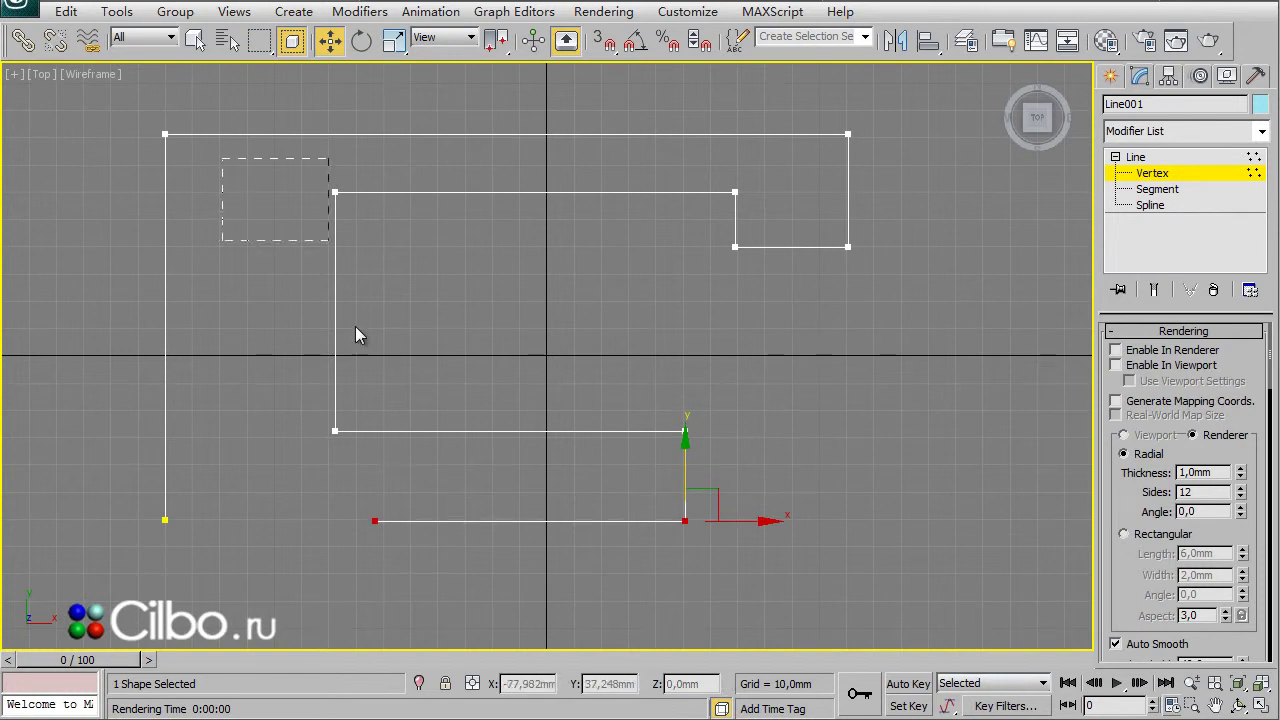
{"action": "right_click", "coordinate": [336, 192]}
{"action": "left_click", "coordinate": [299, 86]}
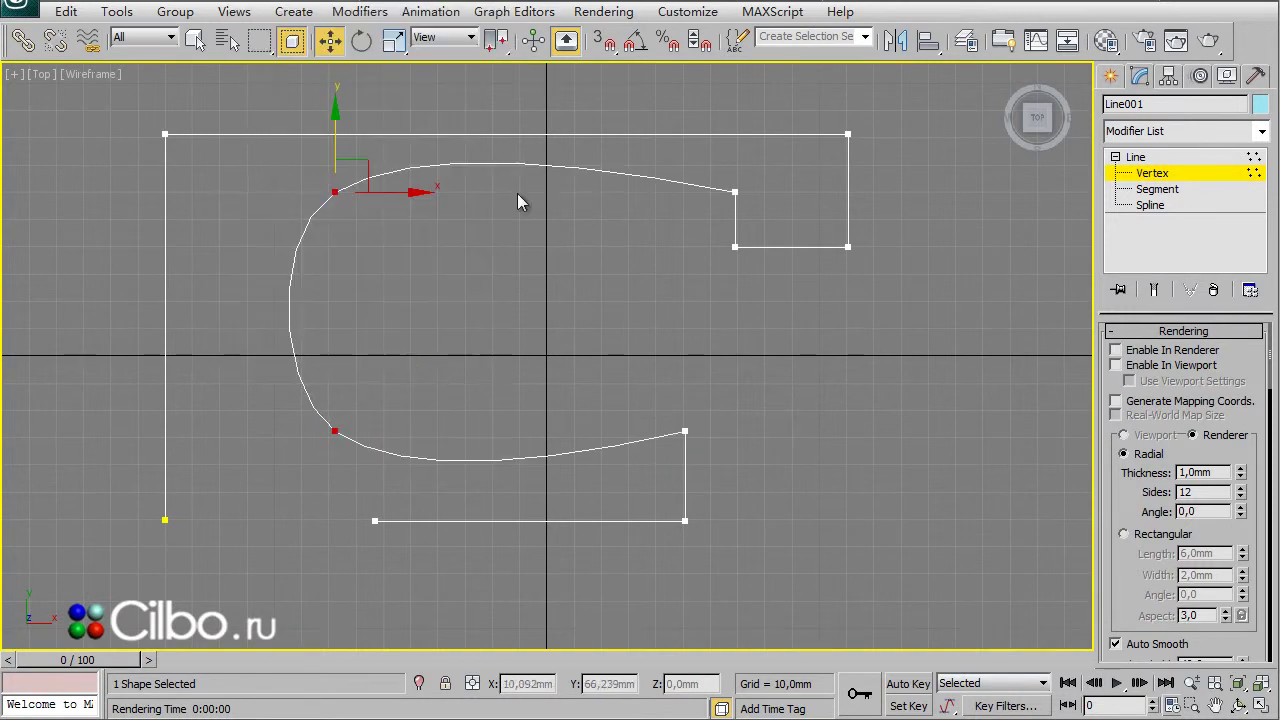
{"action": "left_click", "coordinate": [222, 161]}
{"action": "left_click_drag", "start_coordinate": [363, 253], "coordinate": [363, 250]}
{"action": "left_click_drag", "start_coordinate": [348, 148], "coordinate": [342, 167]}
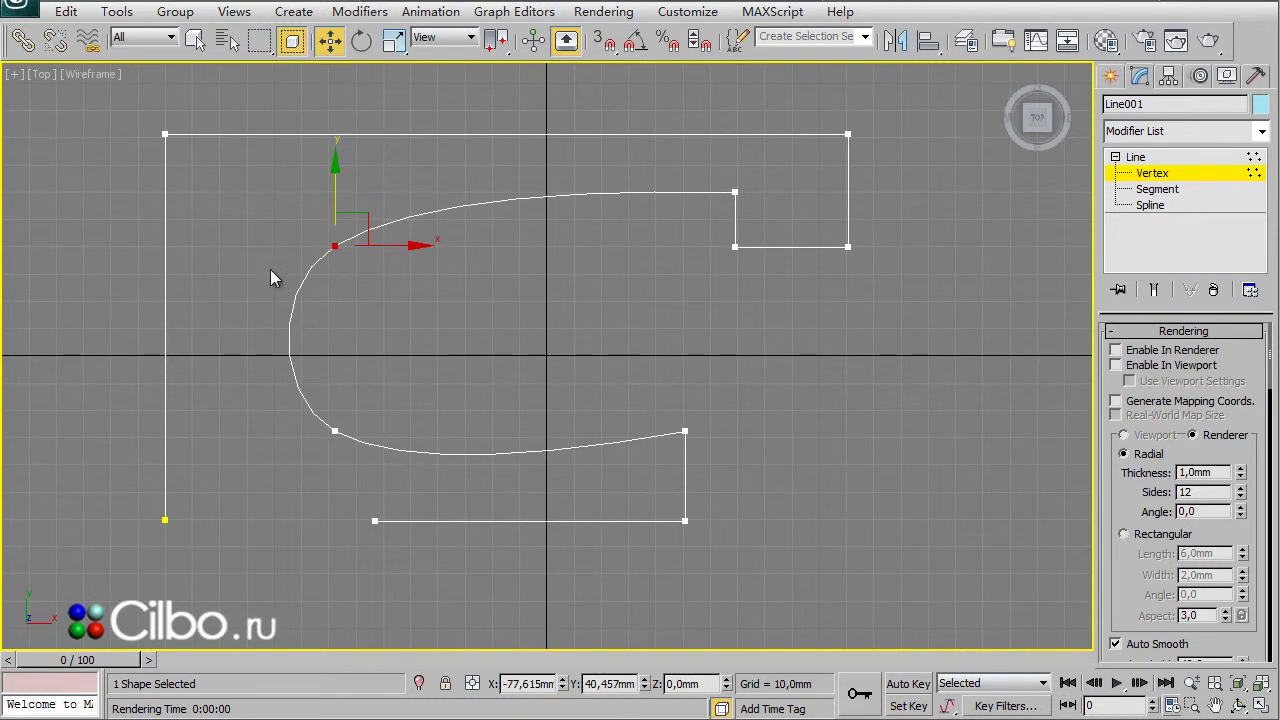
Scale the left curved segment to tighten the bend, then restore the four-view layout.
{"action": "left_click", "coordinate": [1157, 189]}
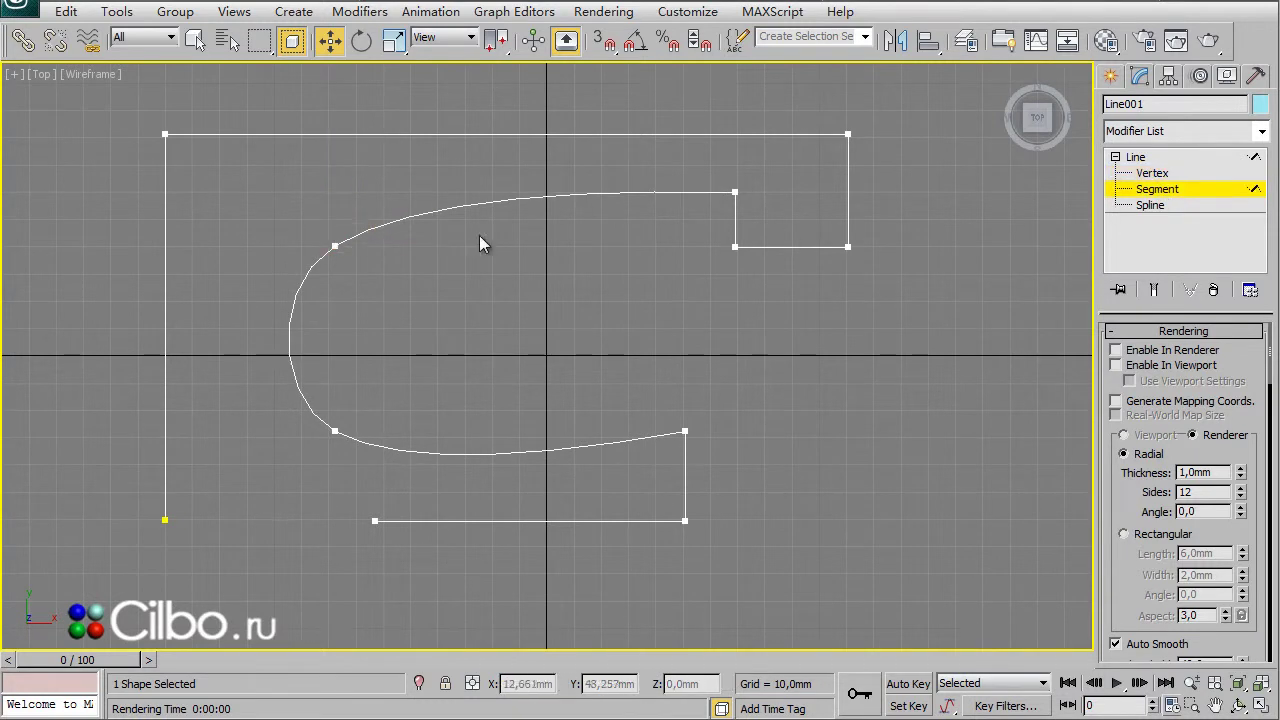
{"action": "left_click_drag", "start_coordinate": [272, 208], "coordinate": [337, 441]}
{"action": "left_click_drag", "start_coordinate": [338, 497], "coordinate": [339, 496]}
{"action": "left_click", "coordinate": [397, 40]}
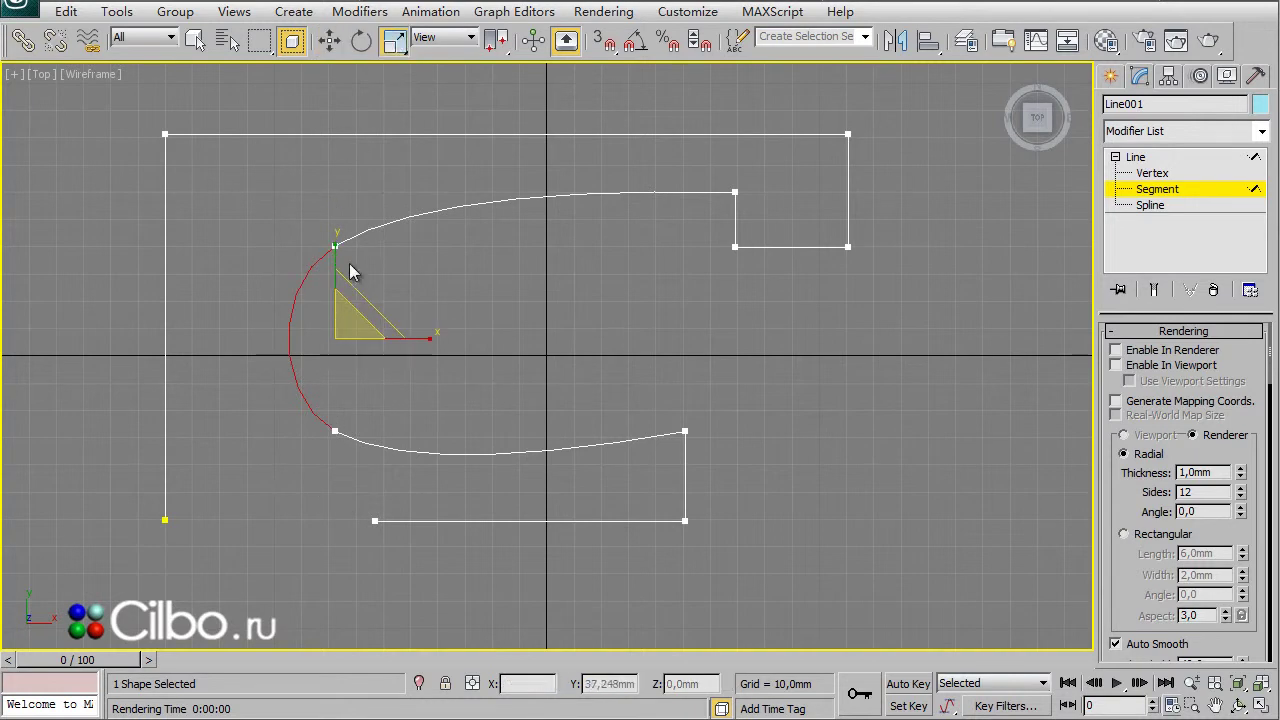
{"action": "left_click_drag", "start_coordinate": [336, 254], "coordinate": [339, 262]}
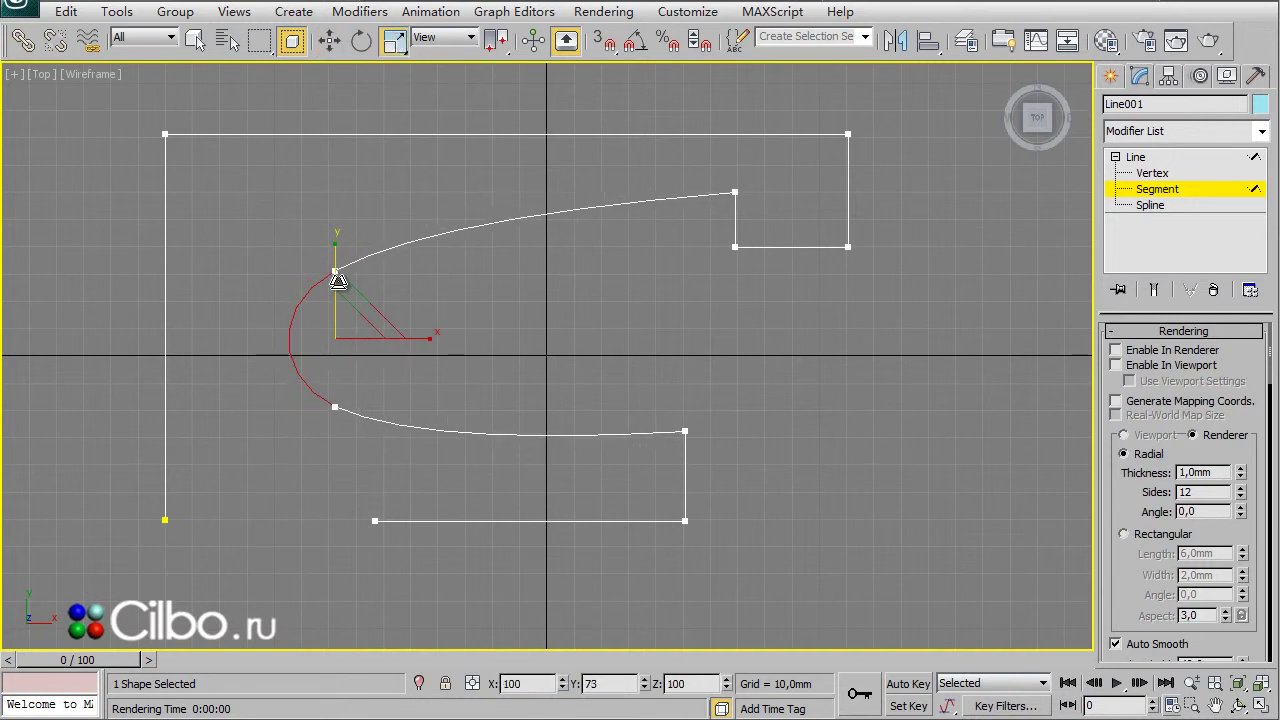
{"action": "left_click", "coordinate": [794, 500]}
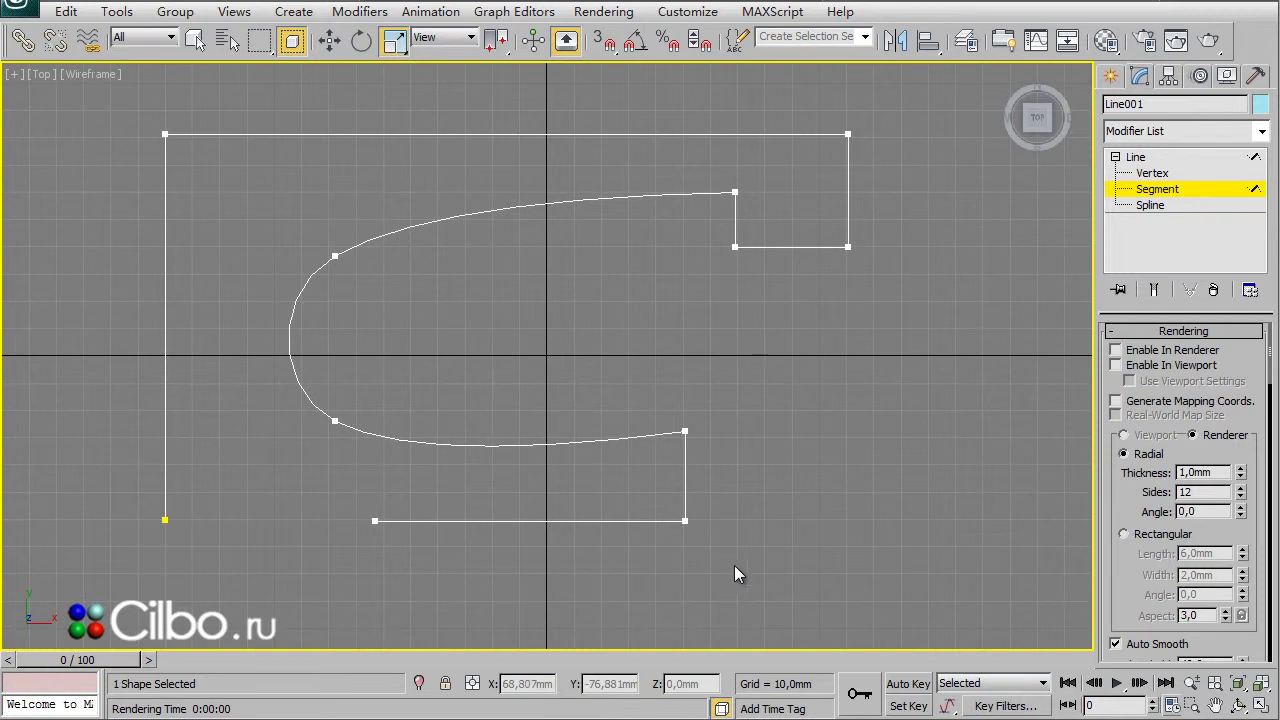
{"action": "key", "text": "alt+w"}
Maximize the Perspective view and orbit it to a higher angle.
{"action": "left_click", "coordinate": [767, 539]}
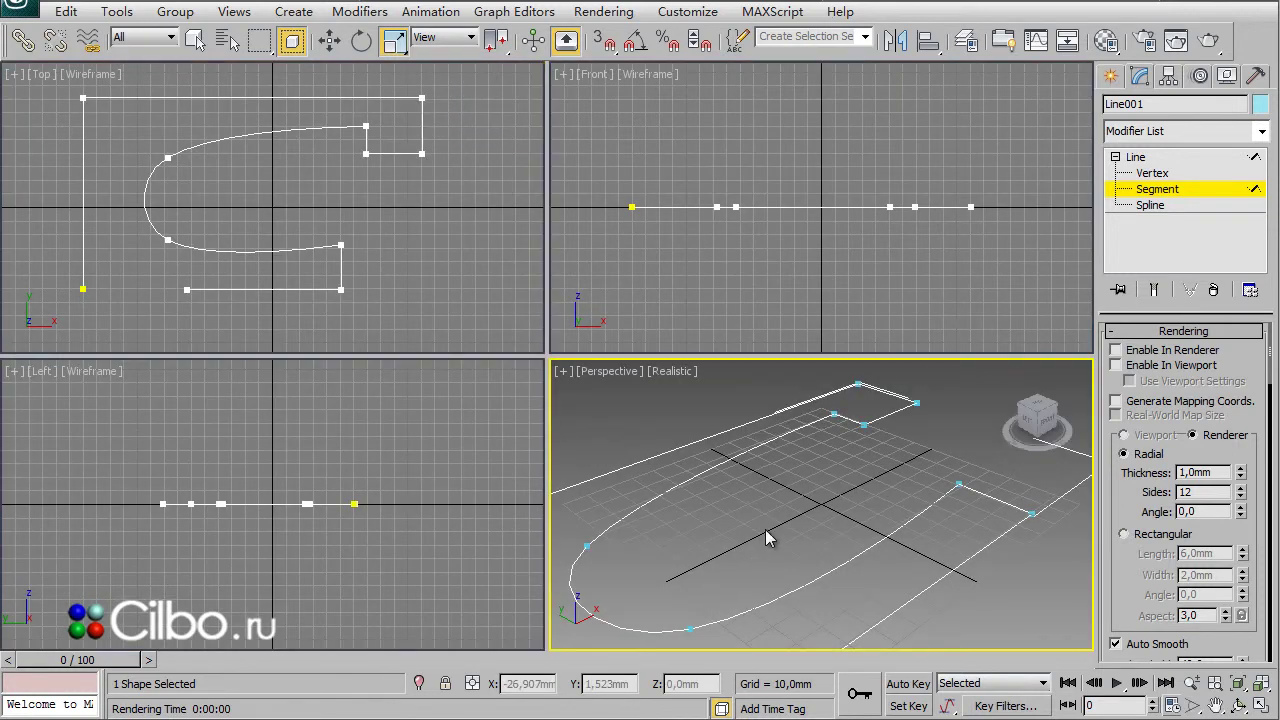
{"action": "key", "text": "alt+w"}
{"action": "mouse_move", "coordinate": [777, 506]}
{"action": "middle_mouse_down", "text": "alt"}
{"action": "mouse_move", "coordinate": [797, 710]}
{"action": "mouse_move", "coordinate": [779, 608]}
{"action": "mouse_move", "coordinate": [739, 516]}
{"action": "mouse_move", "coordinate": [783, 531]}
{"action": "middle_mouse_up", "text": "alt"}
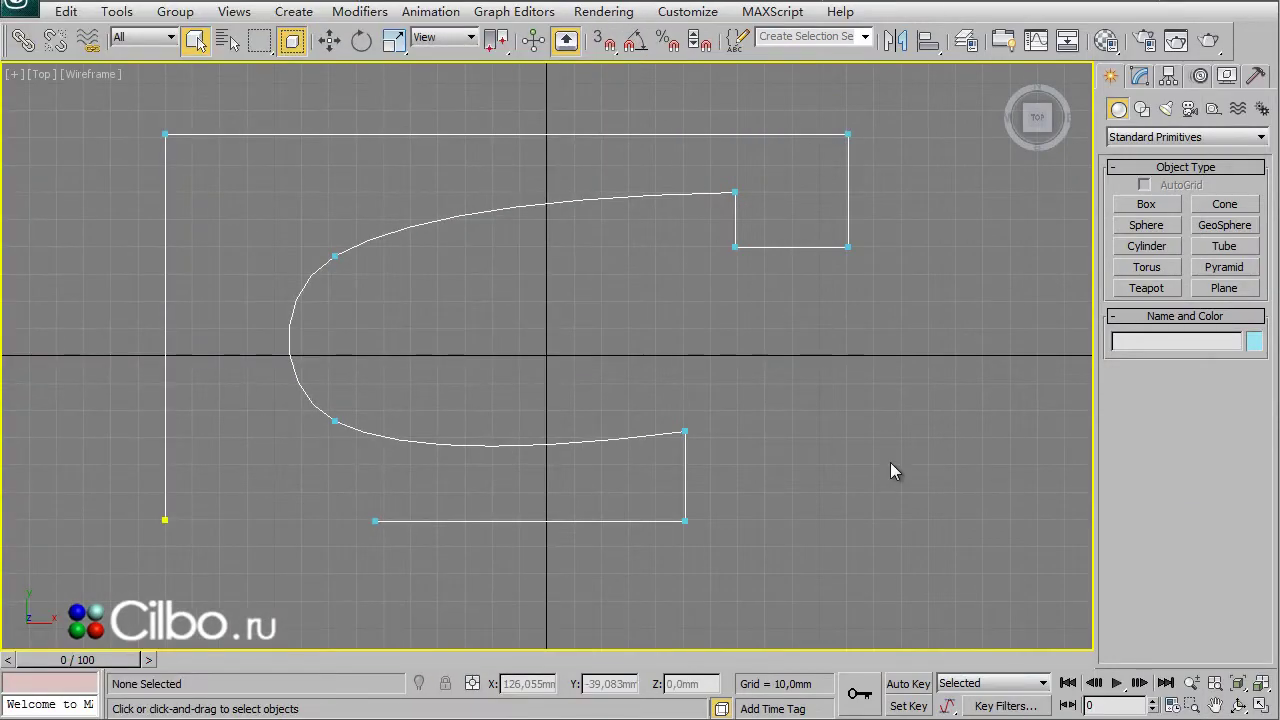
Select Line001 in the Modify panel, switch between vertex and segment levels, and clear the selection.
{"action": "left_click", "coordinate": [604, 444]}
{"action": "left_click", "coordinate": [1140, 77]}
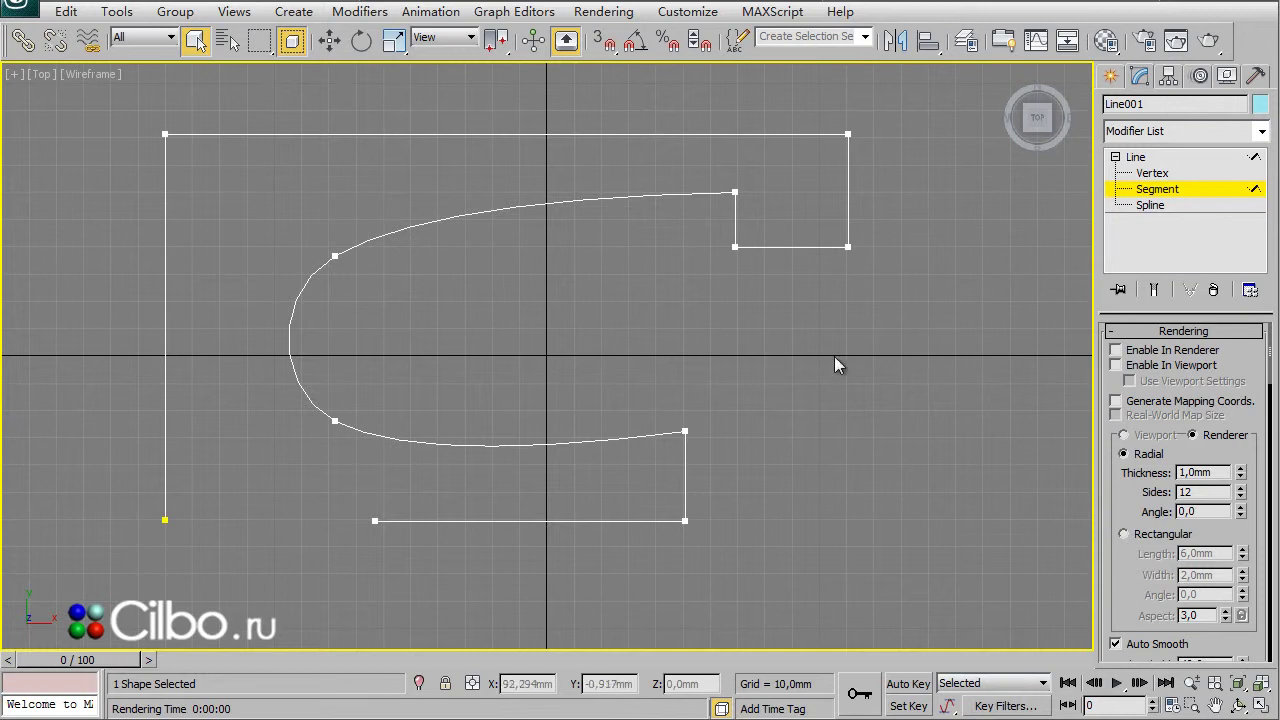
{"action": "left_click", "coordinate": [1152, 174]}
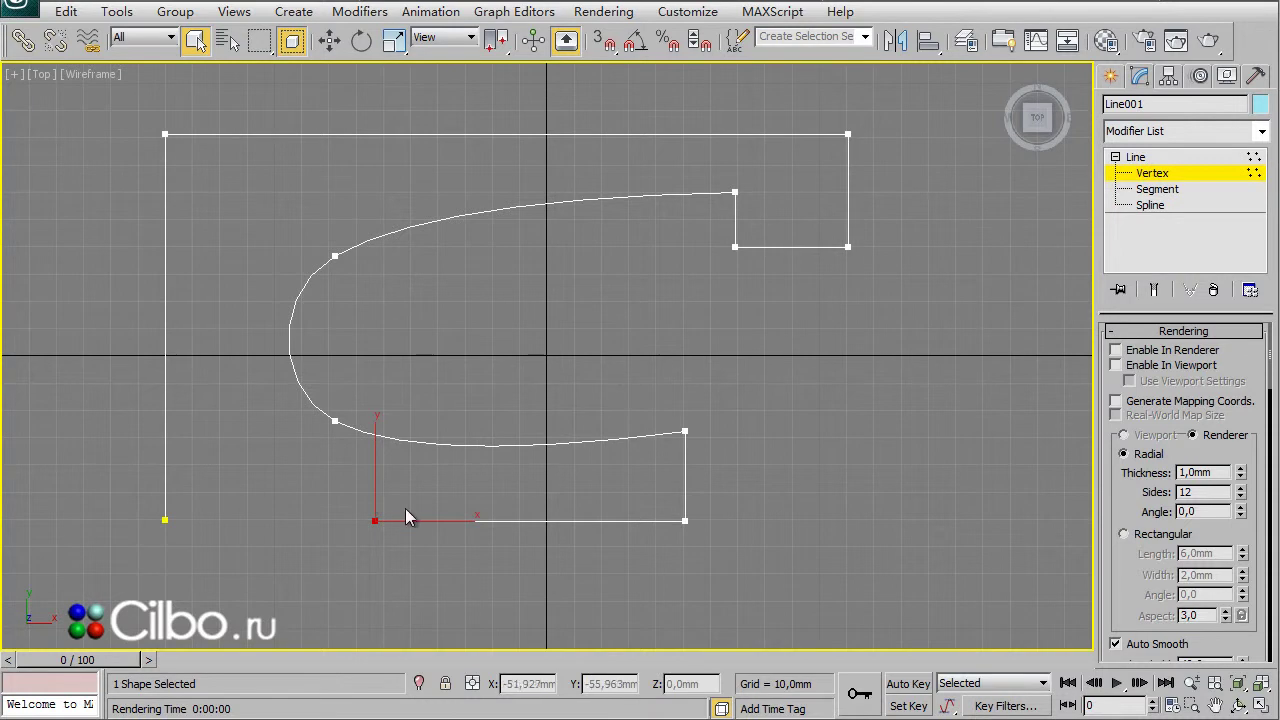
{"action": "left_click", "coordinate": [331, 41]}
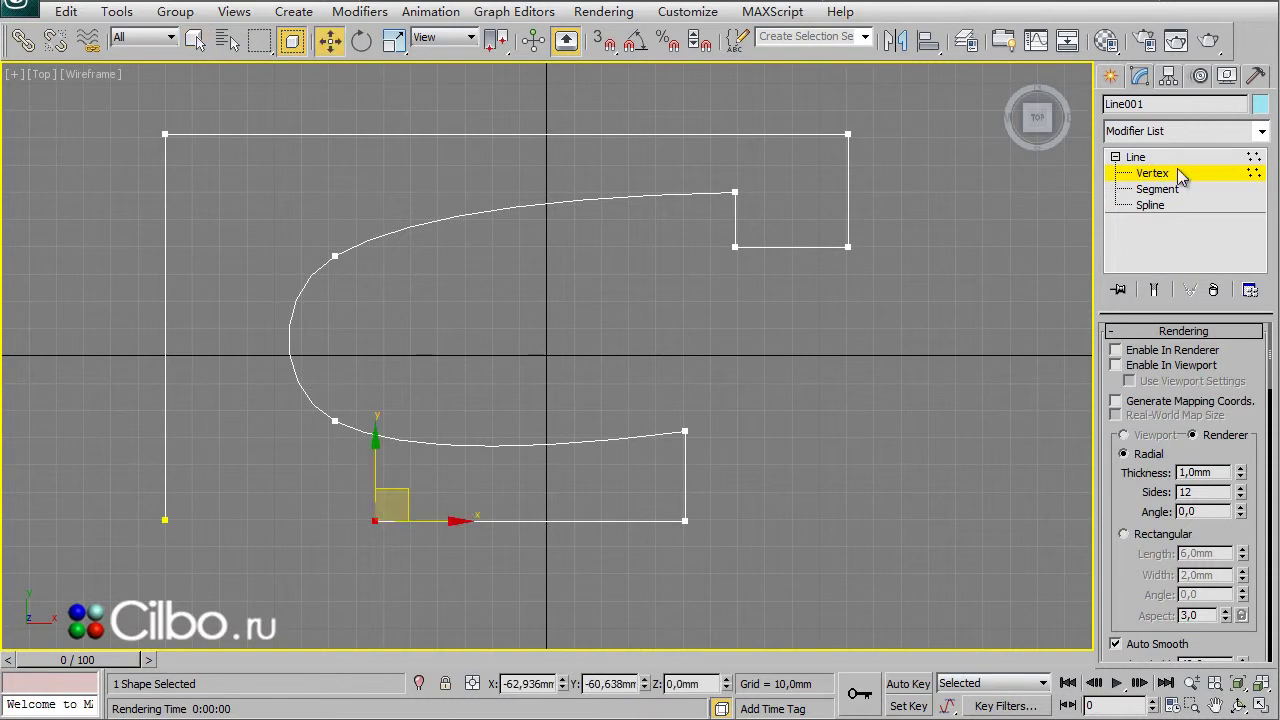
{"action": "left_click", "coordinate": [1157, 190]}
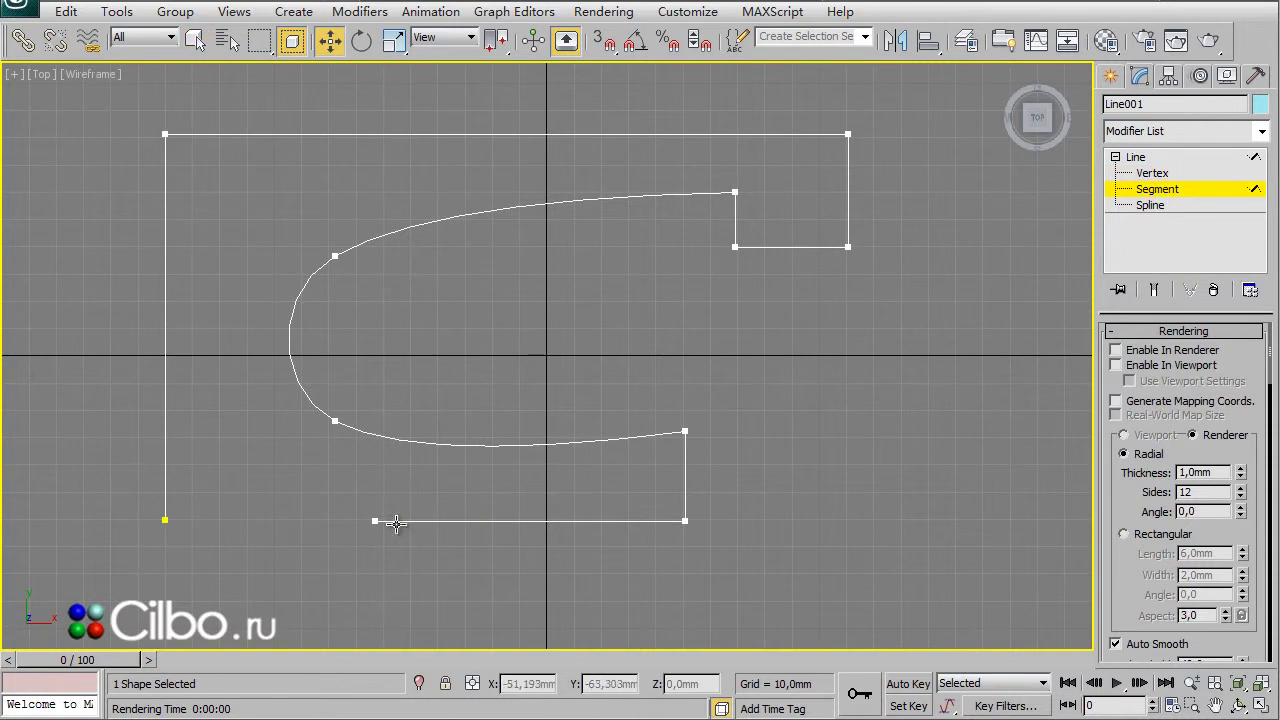
{"action": "left_click", "coordinate": [460, 519]}
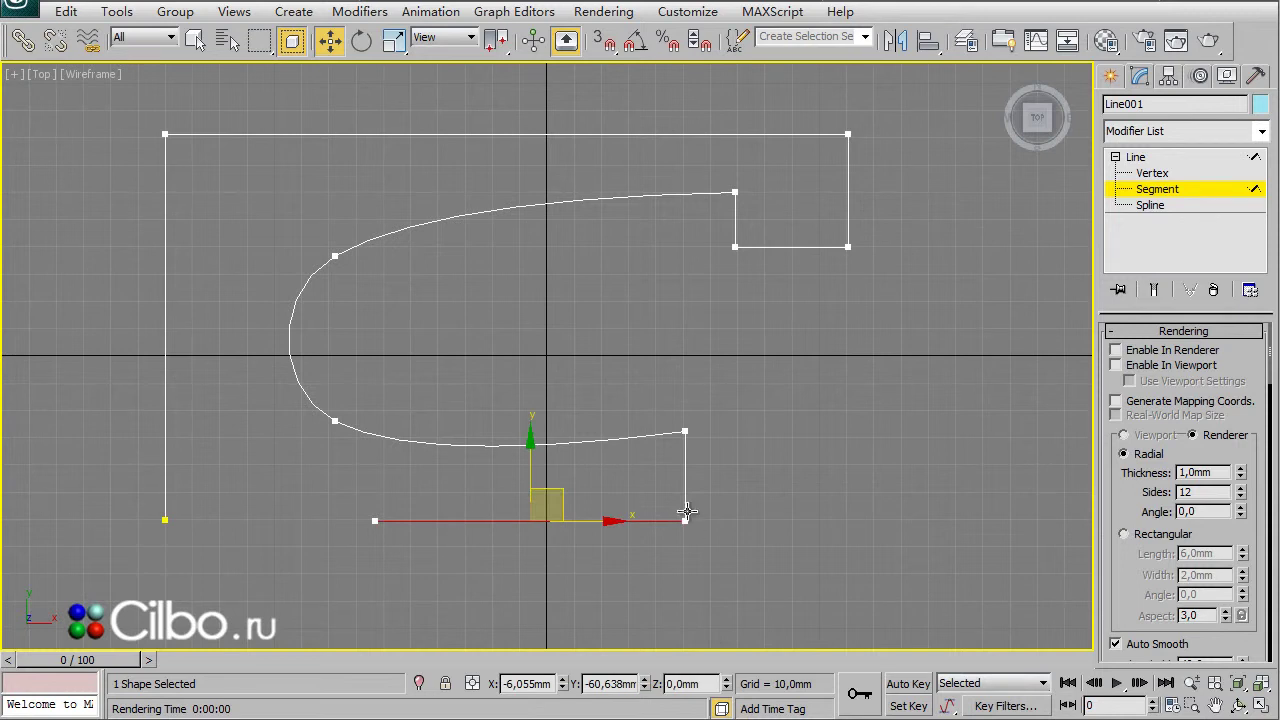
{"action": "left_click", "coordinate": [807, 461]}
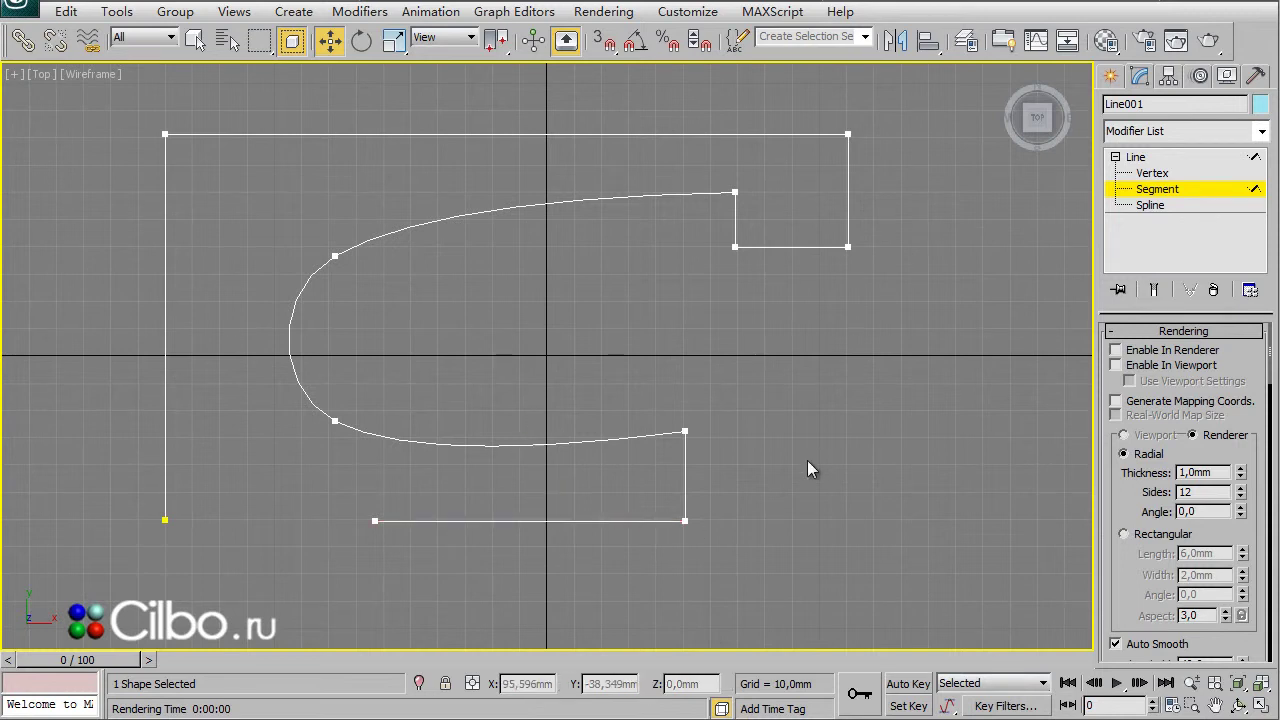
Go back to four views, maximize Perspective, and orbit to view the outline at an angle.
{"action": "key", "text": "alt+w"}
{"action": "left_click", "coordinate": [704, 531]}
{"action": "key", "text": "alt+w"}
{"action": "mouse_move", "coordinate": [811, 584]}
{"action": "middle_mouse_down", "text": "alt"}
{"action": "mouse_move", "coordinate": [753, 540]}
{"action": "mouse_move", "coordinate": [758, 500]}
{"action": "middle_mouse_up", "text": "alt"}
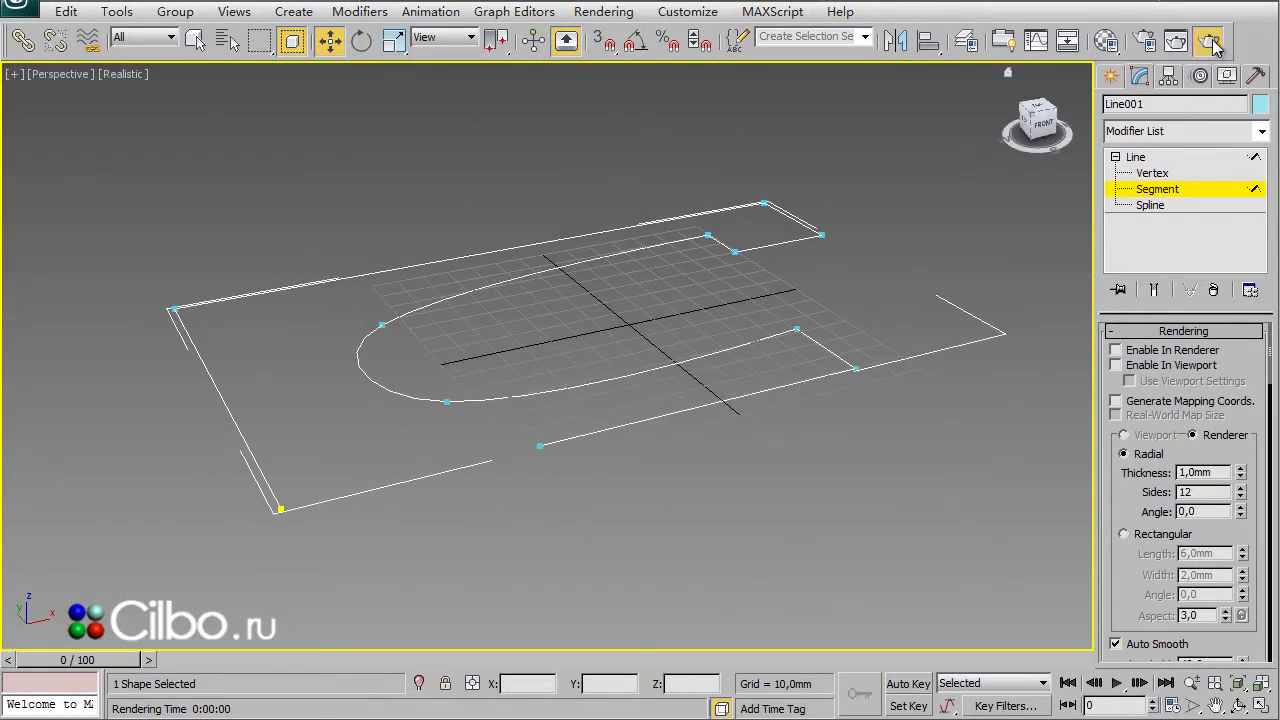
{"action": "left_click", "coordinate": [1210, 42]}
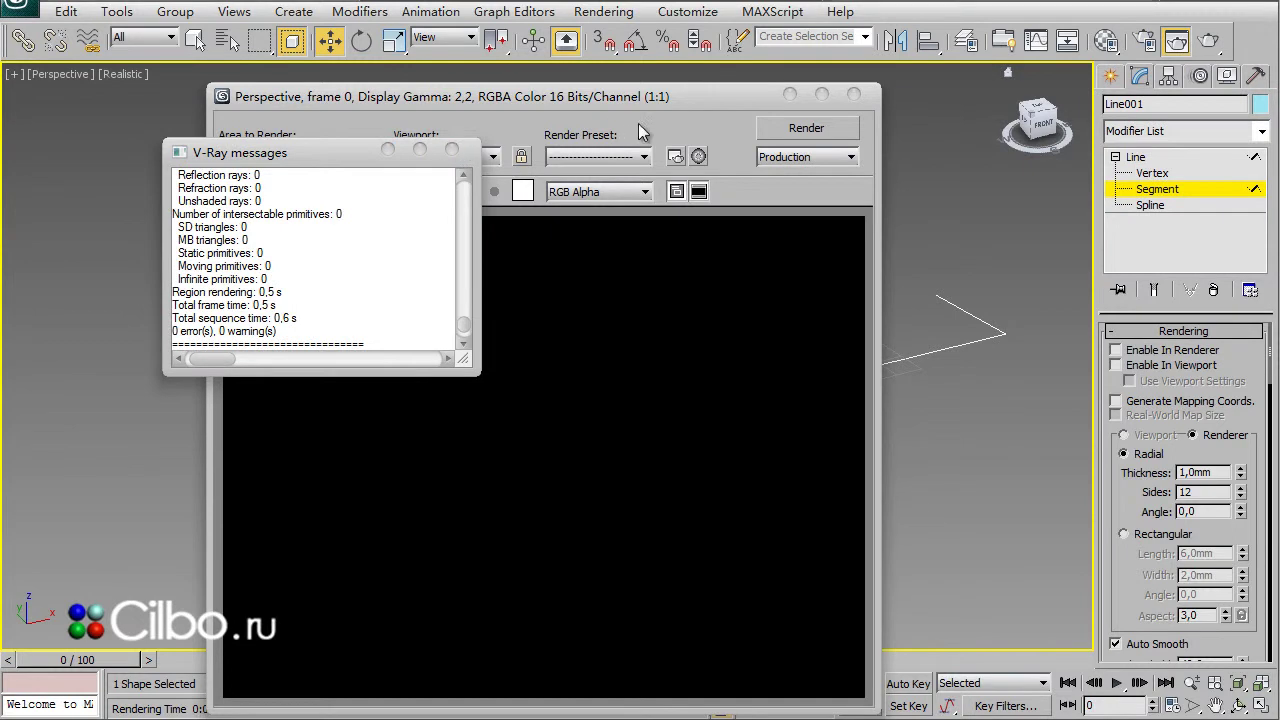
{"action": "left_click", "coordinate": [853, 95]}
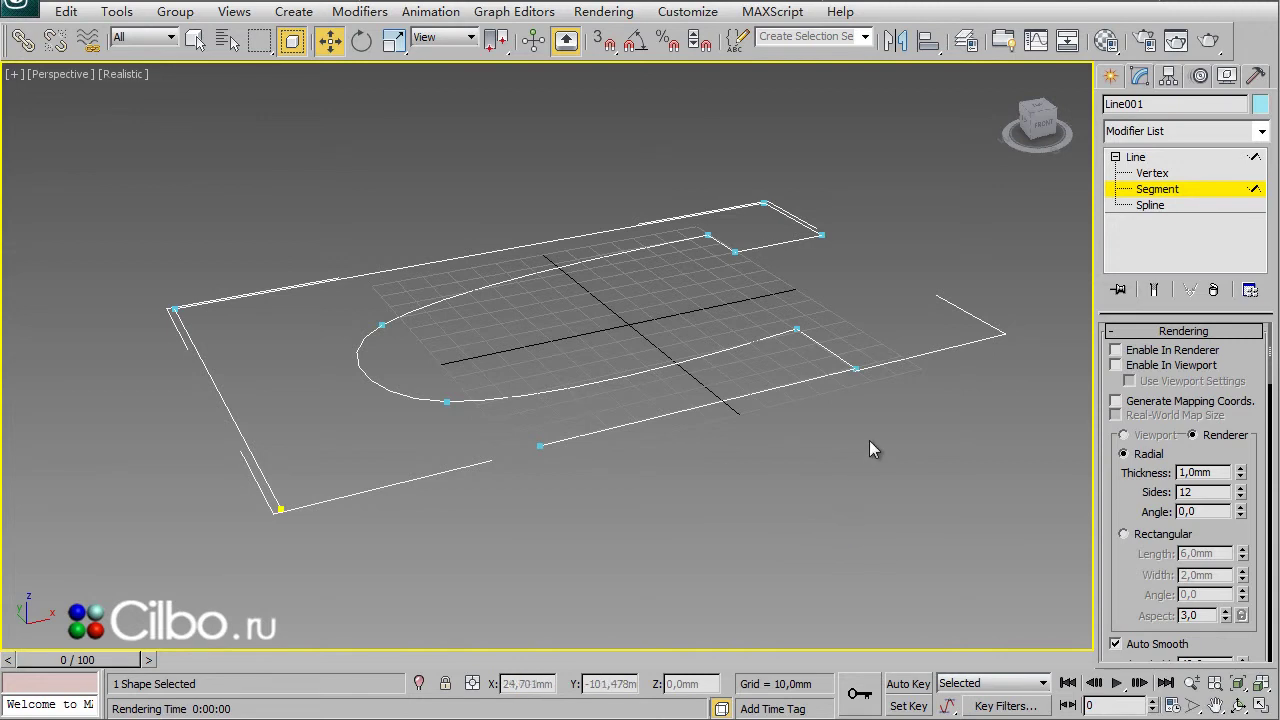
Select the bottom-right segment, switch to Vertex level, and return to four viewports.
{"action": "left_click", "coordinate": [540, 445]}
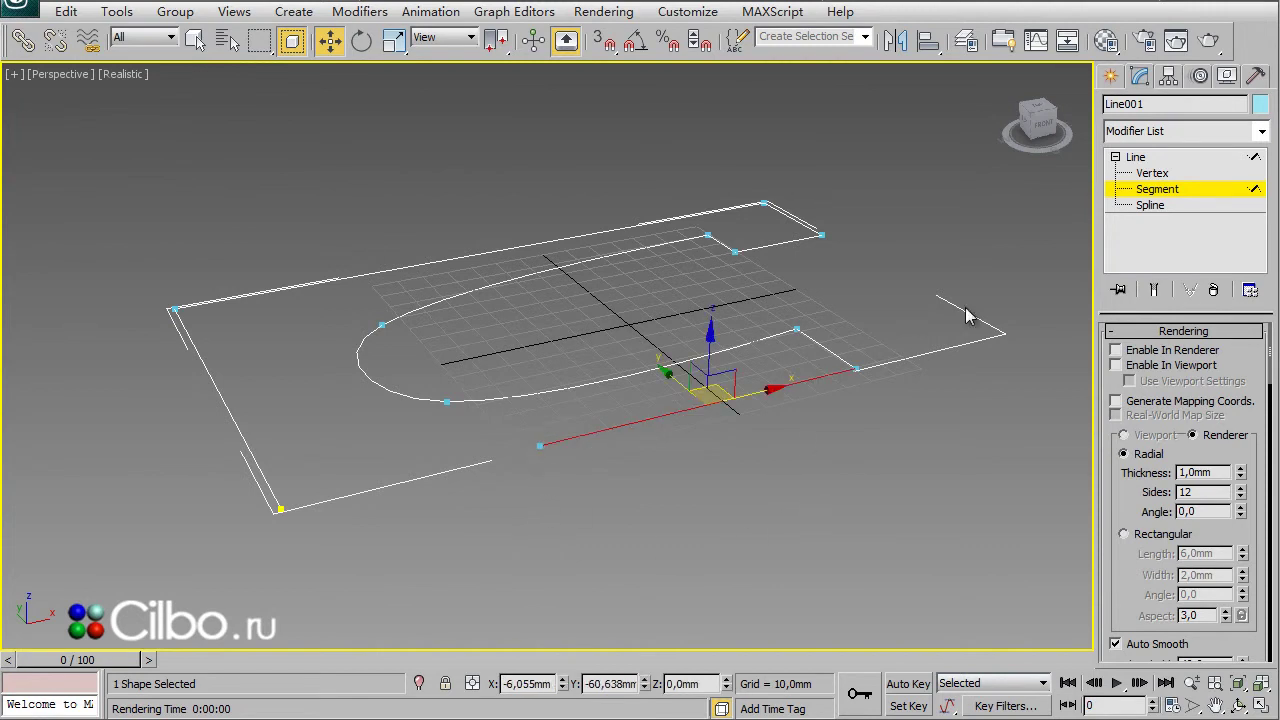
{"action": "left_click", "coordinate": [1155, 174]}
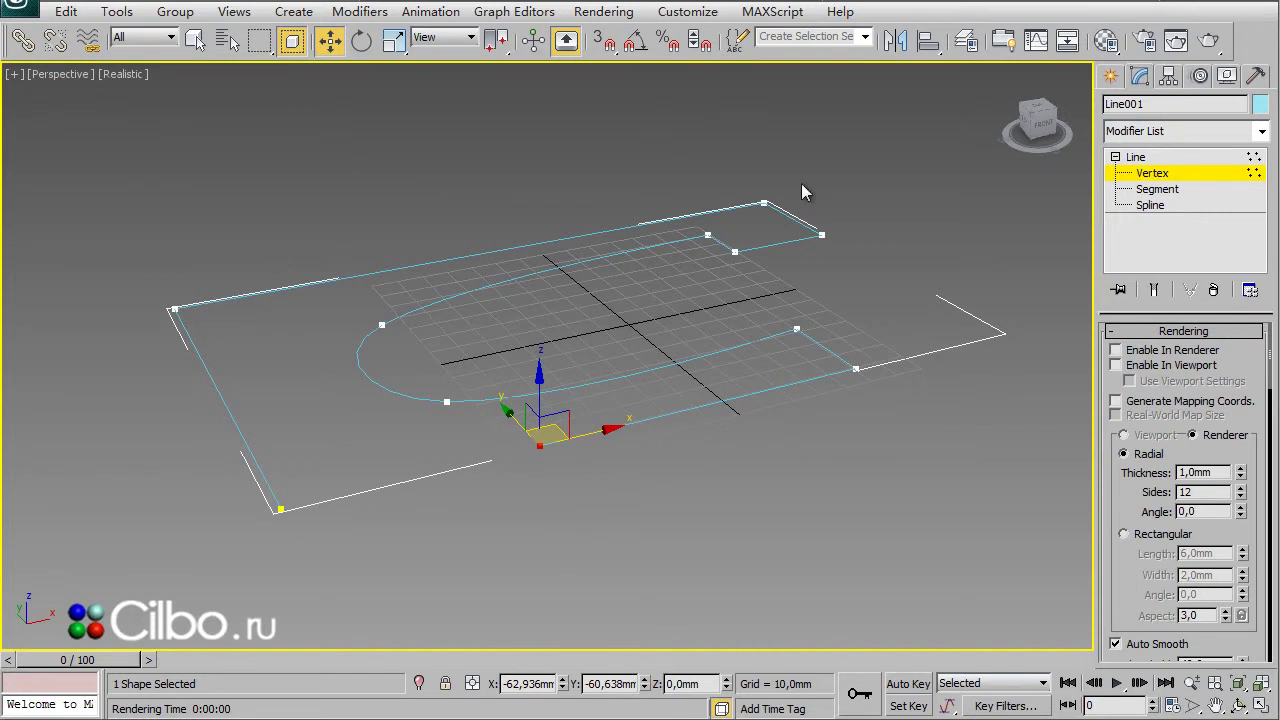
{"action": "middle_click_drag", "start_coordinate": [826, 486], "coordinate": [790, 544]}
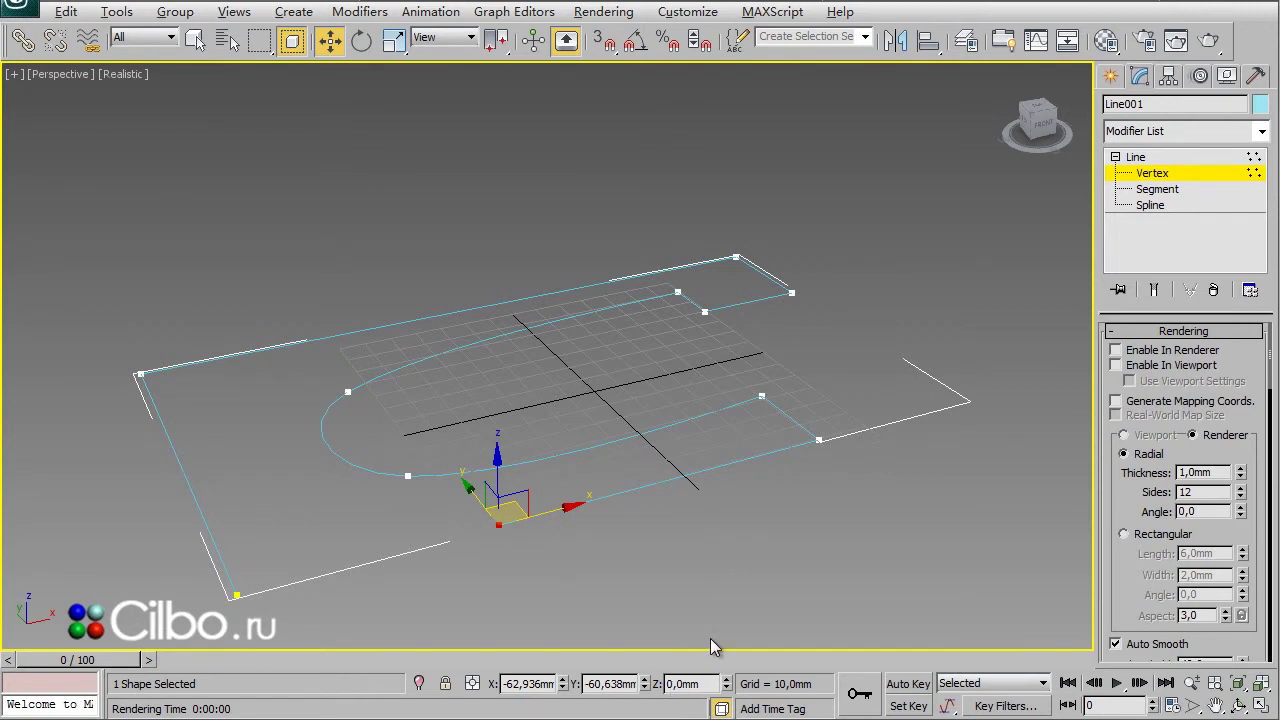
{"action": "key", "text": "alt+w"}
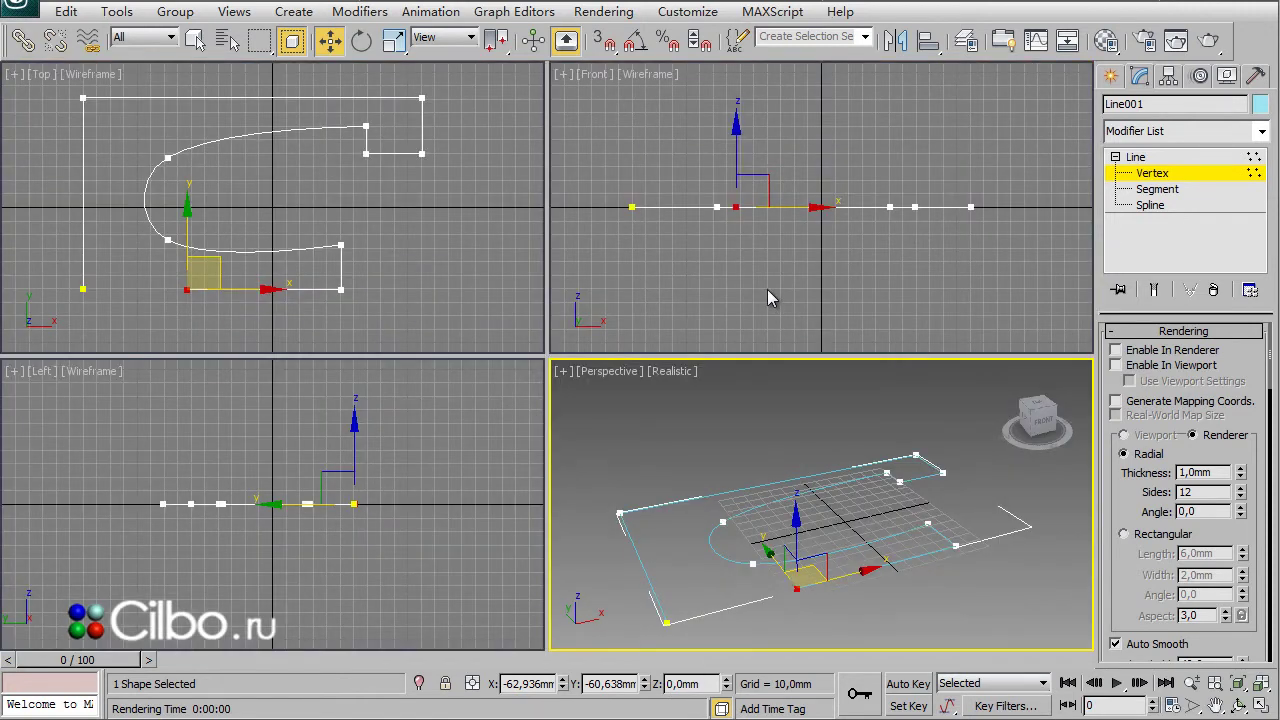
In the maximized Front view, raise a vertex's Z value, then reset it to 0.
{"action": "right_click", "coordinate": [768, 292]}
{"action": "key", "text": "alt+w"}
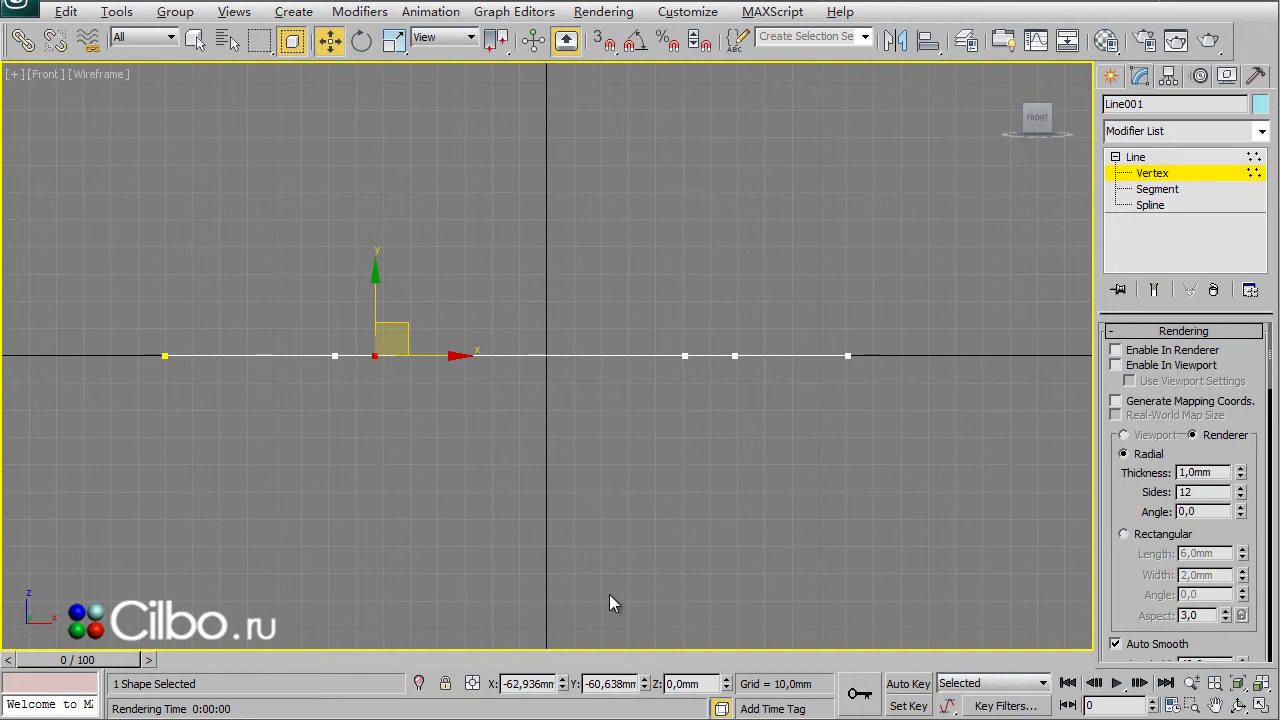
{"action": "mouse_move", "coordinate": [727, 683]}
{"action": "left_mouse_down"}
{"action": "mouse_move", "coordinate": [726, 644]}
{"action": "mouse_move", "coordinate": [731, 672]}
{"action": "left_mouse_up"}
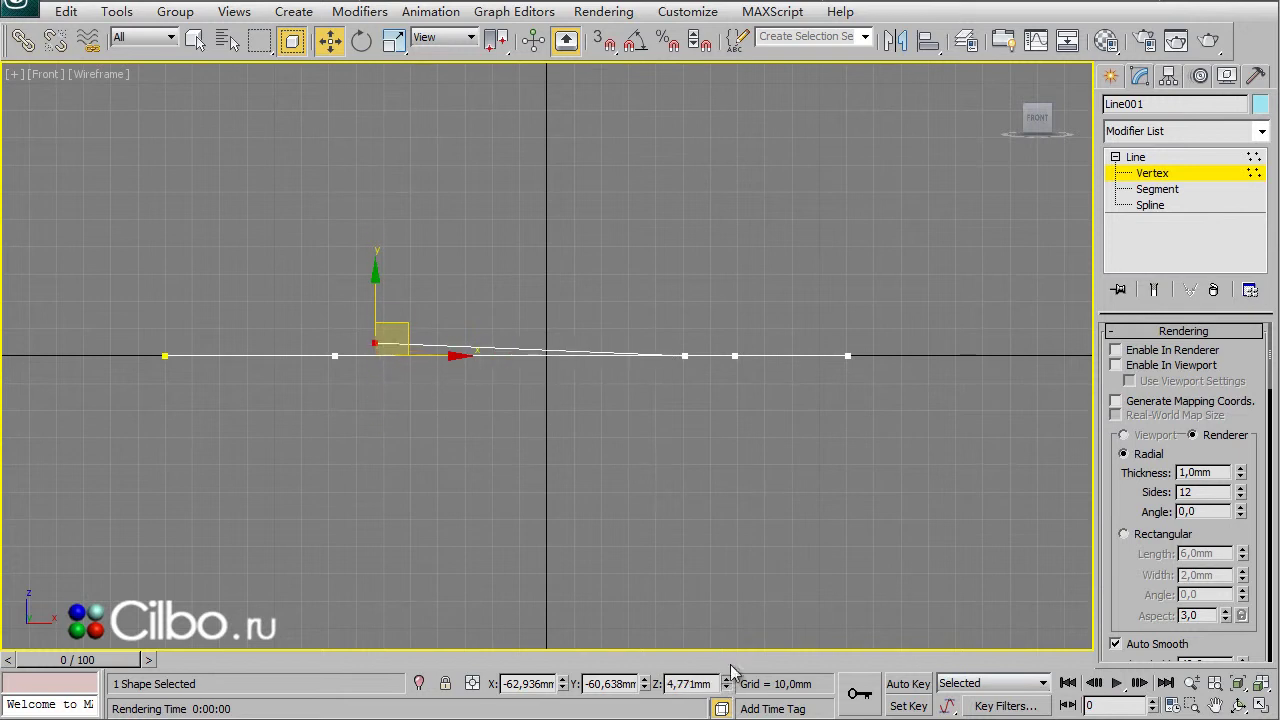
{"action": "right_click", "coordinate": [727, 687]}
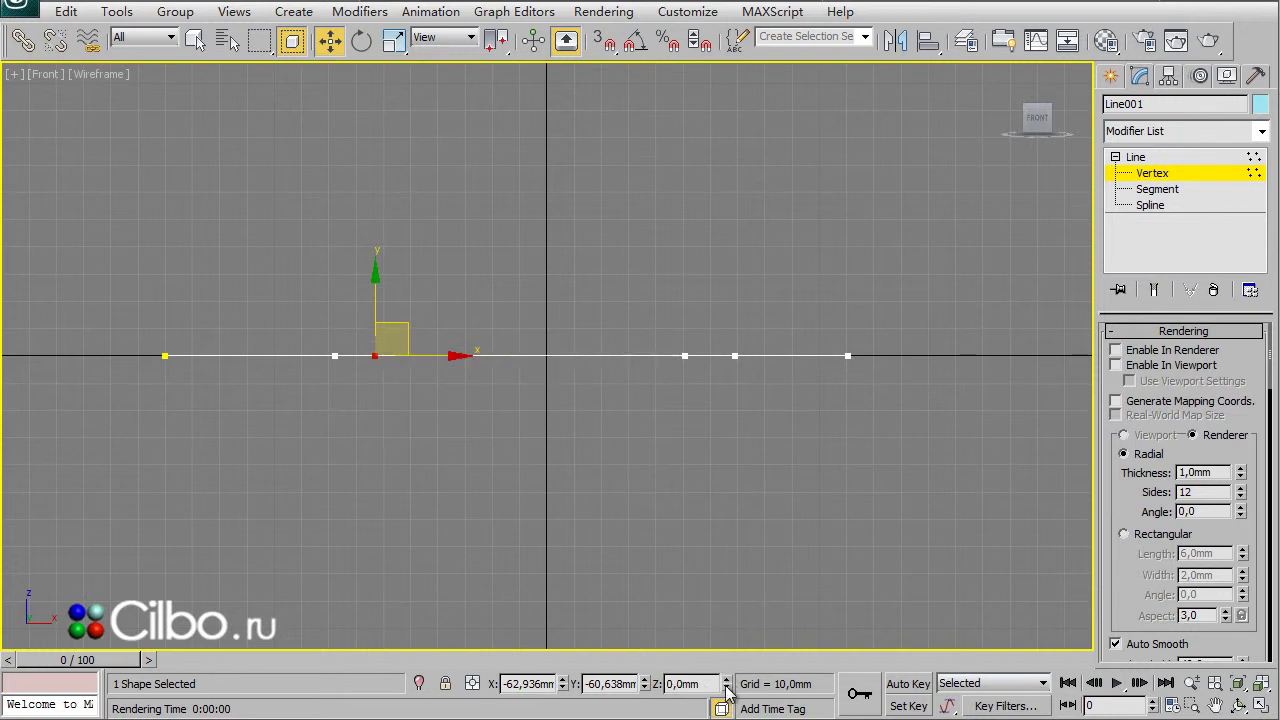
{"action": "key", "text": "alt+w"}
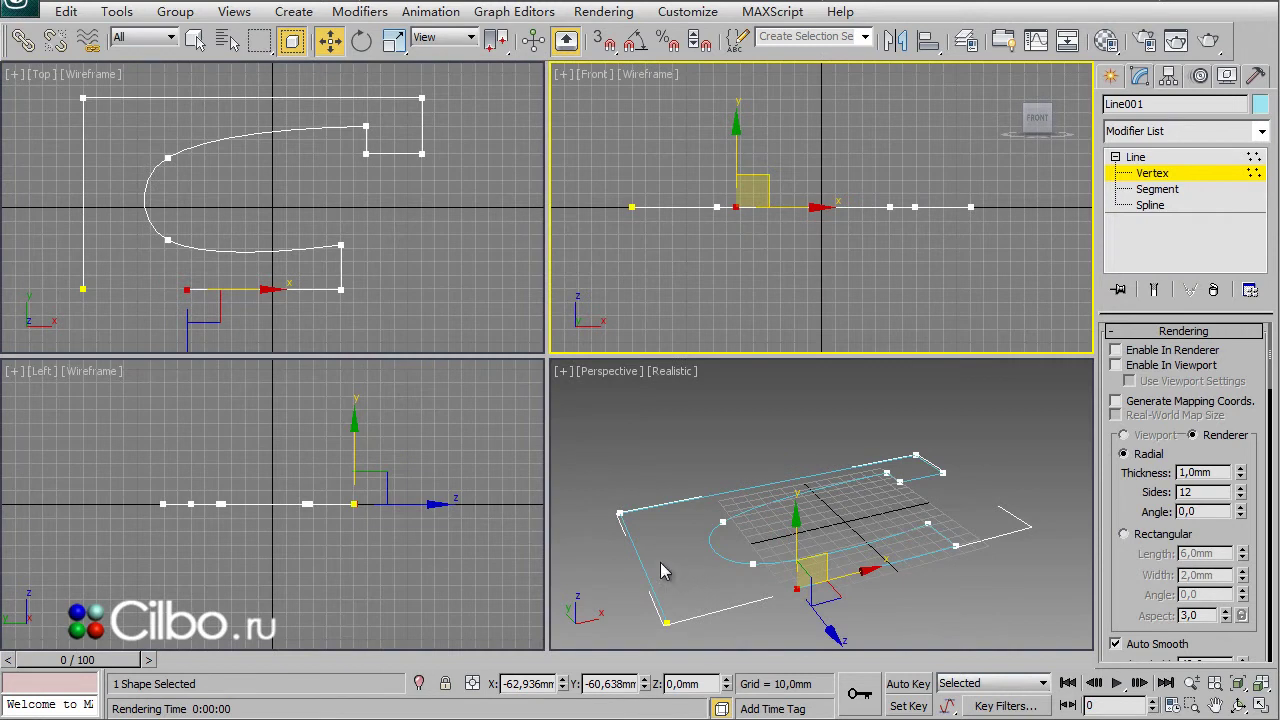
Maximize and orbit the Perspective view, then return Line001 to Segment level.
{"action": "middle_click", "coordinate": [890, 586]}
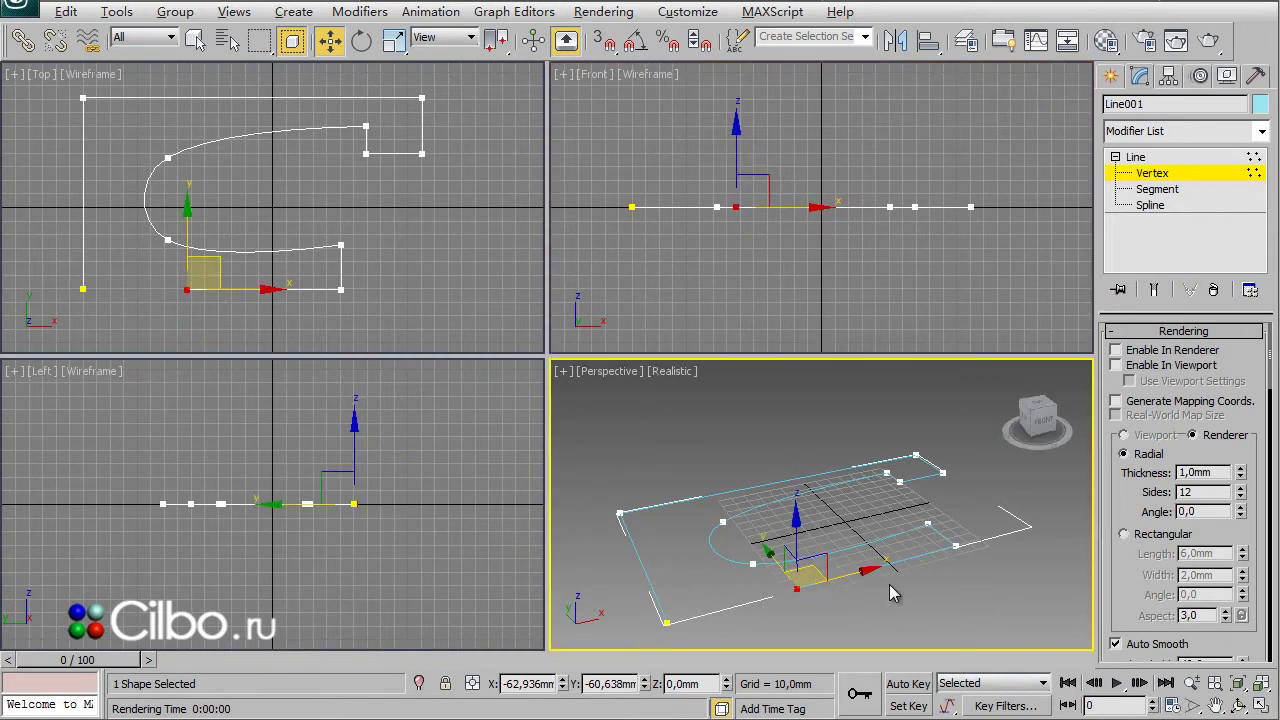
{"action": "key", "text": "alt+w"}
{"action": "mouse_move", "coordinate": [666, 566]}
{"action": "middle_mouse_down", "text": "alt"}
{"action": "mouse_move", "coordinate": [657, 546]}
{"action": "mouse_move", "coordinate": [686, 523]}
{"action": "mouse_move", "coordinate": [680, 503]}
{"action": "middle_mouse_up", "text": "alt"}
{"action": "mouse_move", "coordinate": [630, 561]}
{"action": "middle_mouse_down", "text": "alt"}
{"action": "mouse_move", "coordinate": [646, 563]}
{"action": "mouse_move", "coordinate": [628, 558]}
{"action": "middle_mouse_up", "text": "alt"}
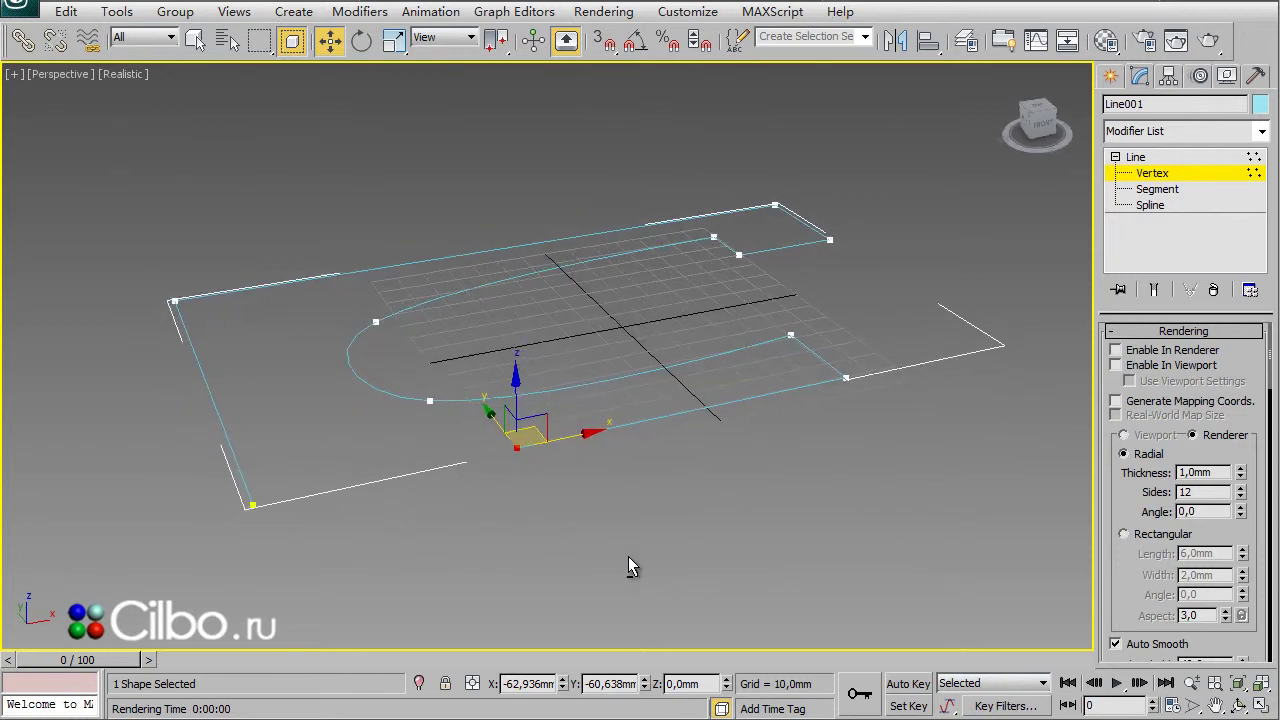
{"action": "left_click", "coordinate": [1157, 189]}
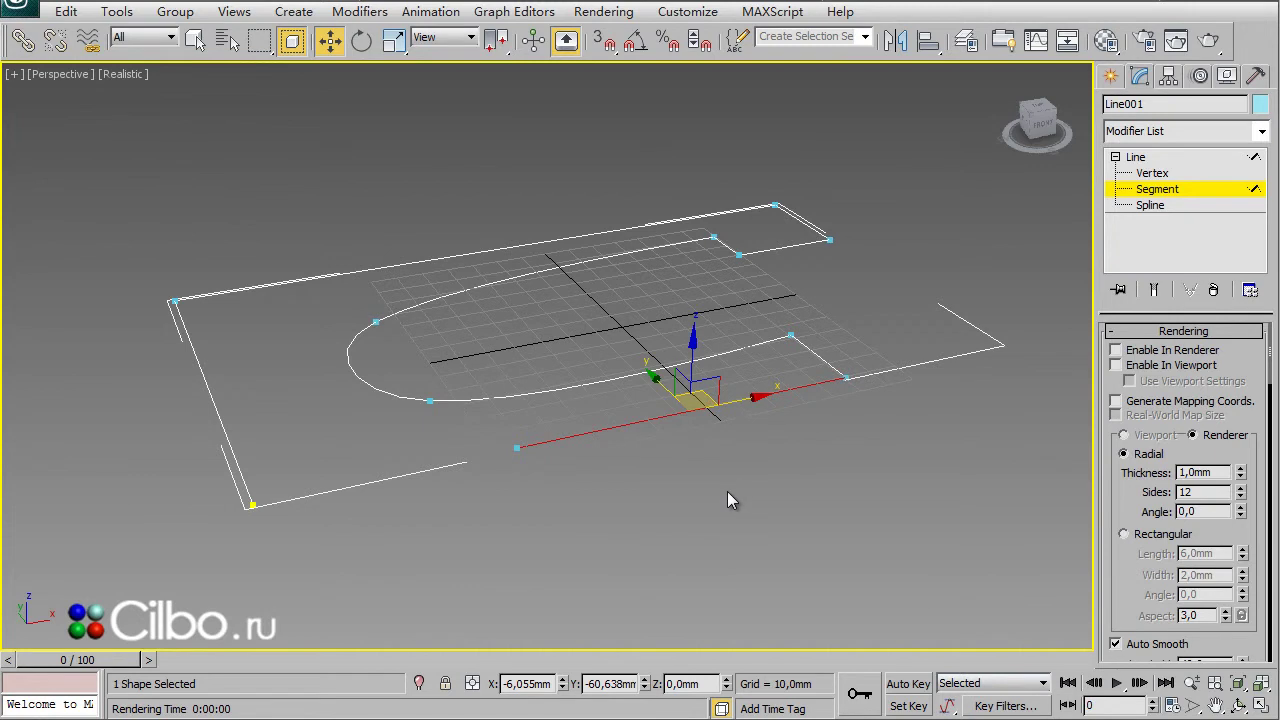
{"action": "middle_click_drag", "start_coordinate": [596, 516], "coordinate": [685, 529], "text": "alt"}
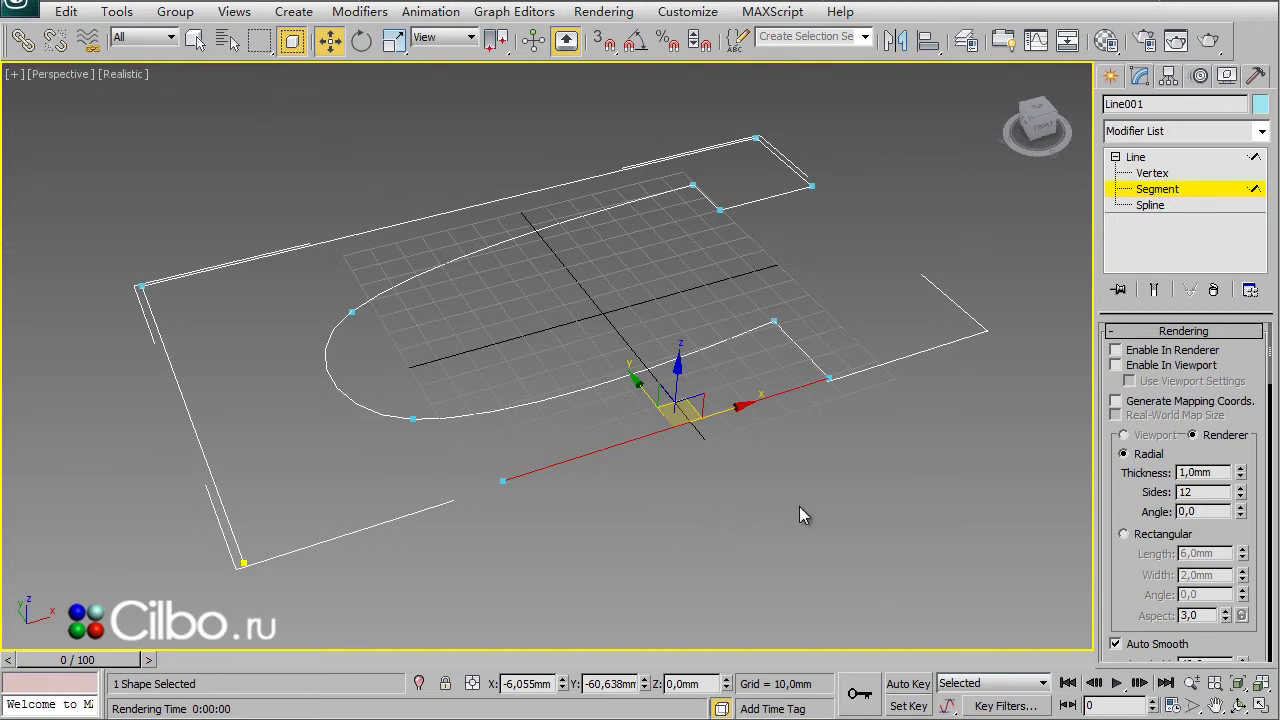
{"action": "mouse_move", "coordinate": [774, 514]}
{"action": "middle_mouse_down", "text": "alt"}
{"action": "mouse_move", "coordinate": [779, 485]}
{"action": "mouse_move", "coordinate": [717, 489]}
{"action": "mouse_move", "coordinate": [783, 517]}
{"action": "middle_mouse_up", "text": "alt"}
{"action": "mouse_move", "coordinate": [651, 529]}
{"action": "middle_mouse_down"}
{"action": "mouse_move", "coordinate": [729, 537]}
{"action": "mouse_move", "coordinate": [700, 531]}
{"action": "middle_mouse_up"}
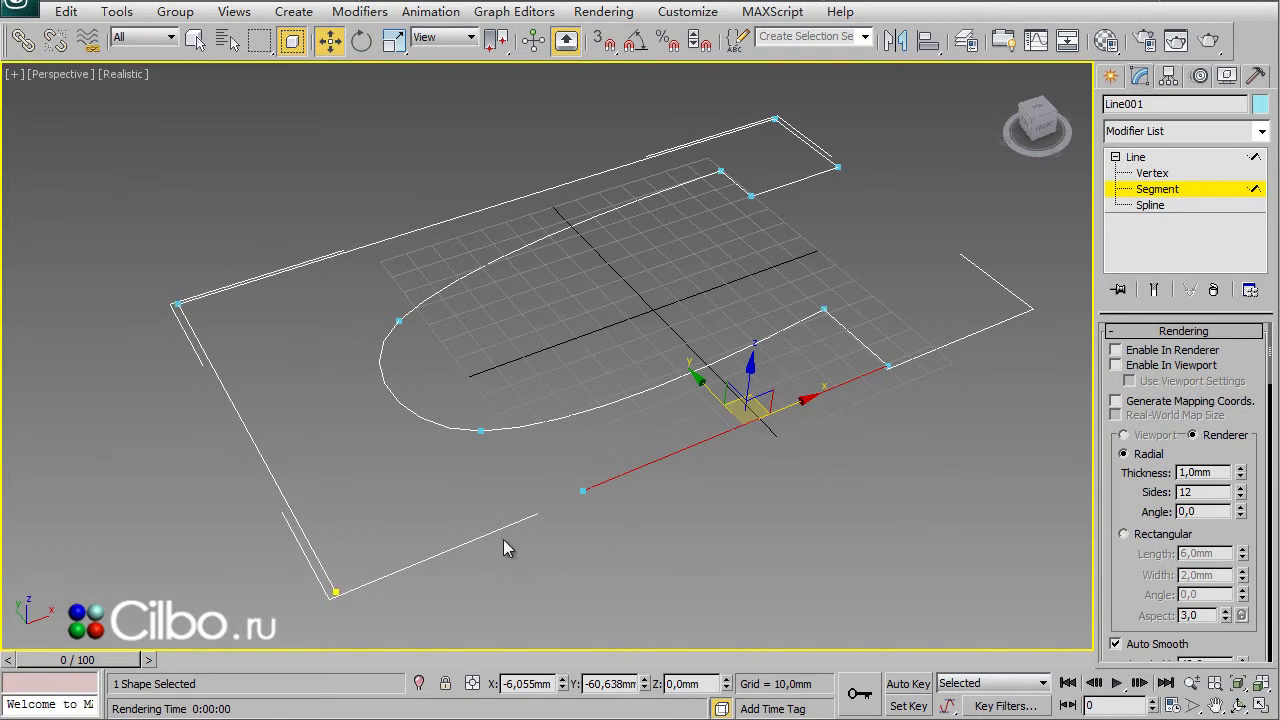
{"action": "middle_click_drag", "start_coordinate": [528, 540], "coordinate": [514, 545]}
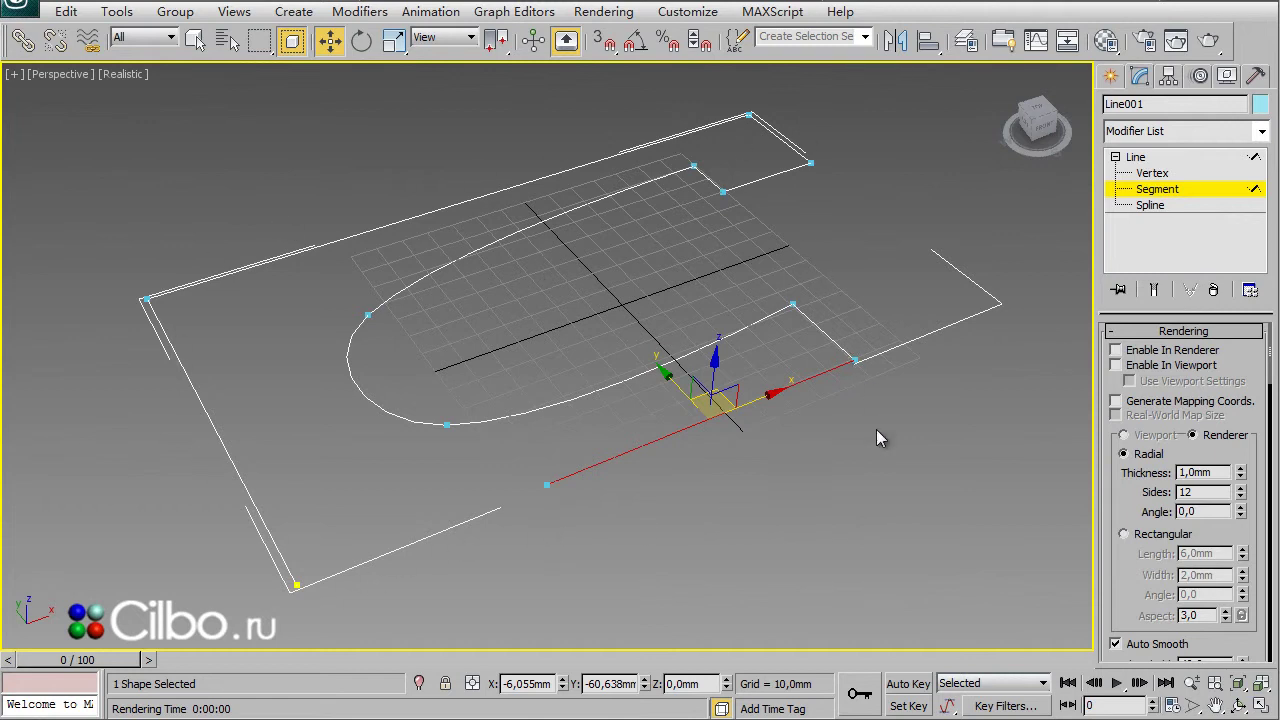
In the maximized Top view, draw a hexagon NGon to the right of the outline.
{"action": "key", "text": "alt+w"}
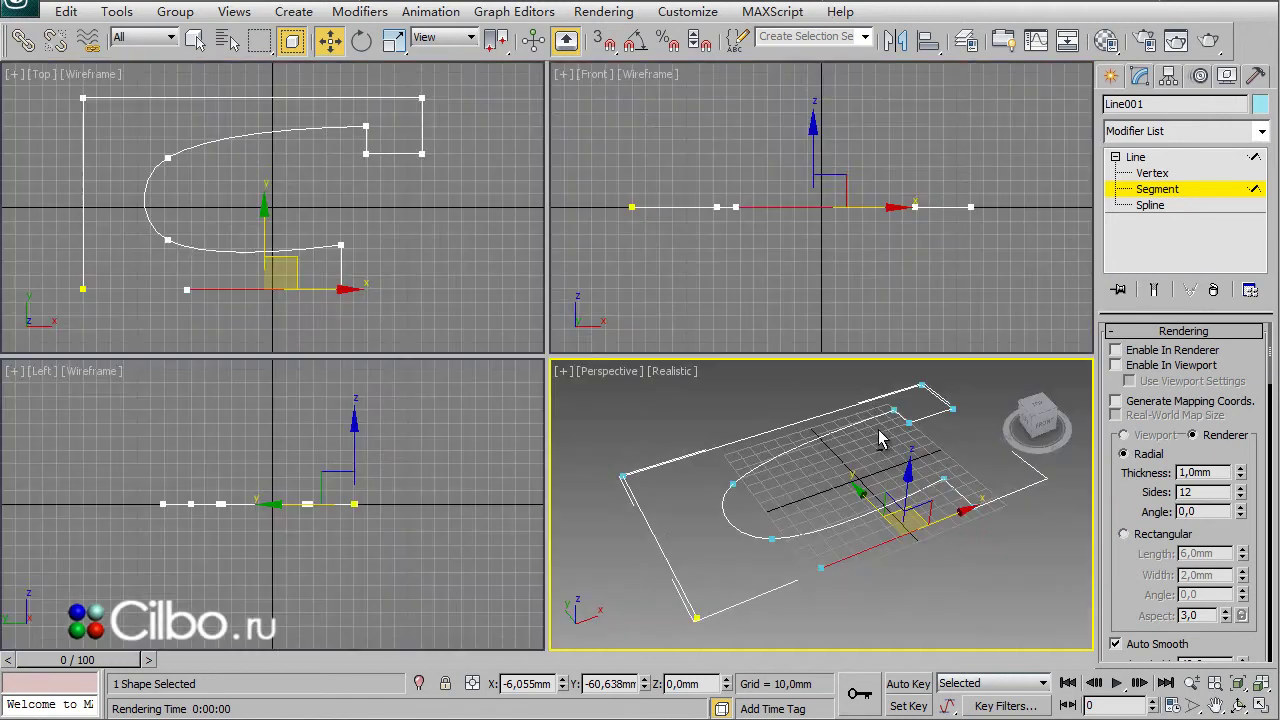
{"action": "right_click", "coordinate": [447, 289]}
{"action": "key", "text": "alt+w"}
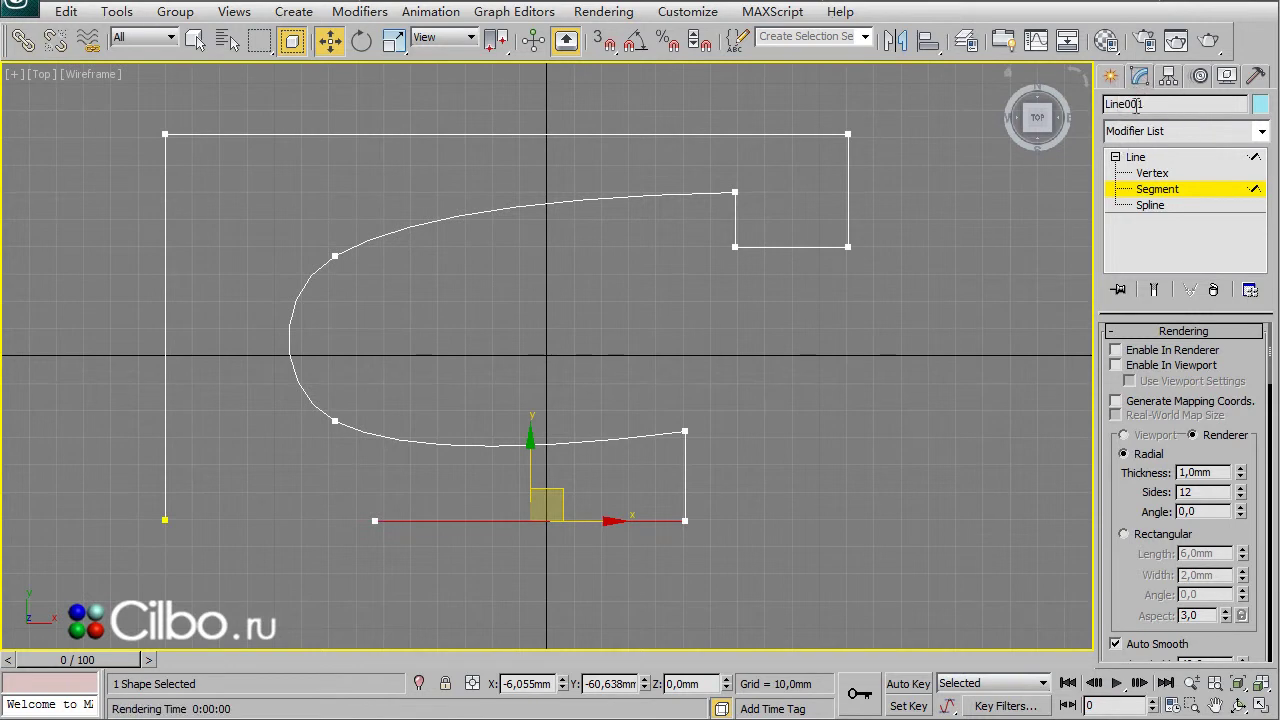
{"action": "left_click", "coordinate": [1110, 77]}
{"action": "left_click", "coordinate": [1140, 78]}
{"action": "left_click", "coordinate": [1110, 77]}
{"action": "left_click", "coordinate": [1142, 109]}
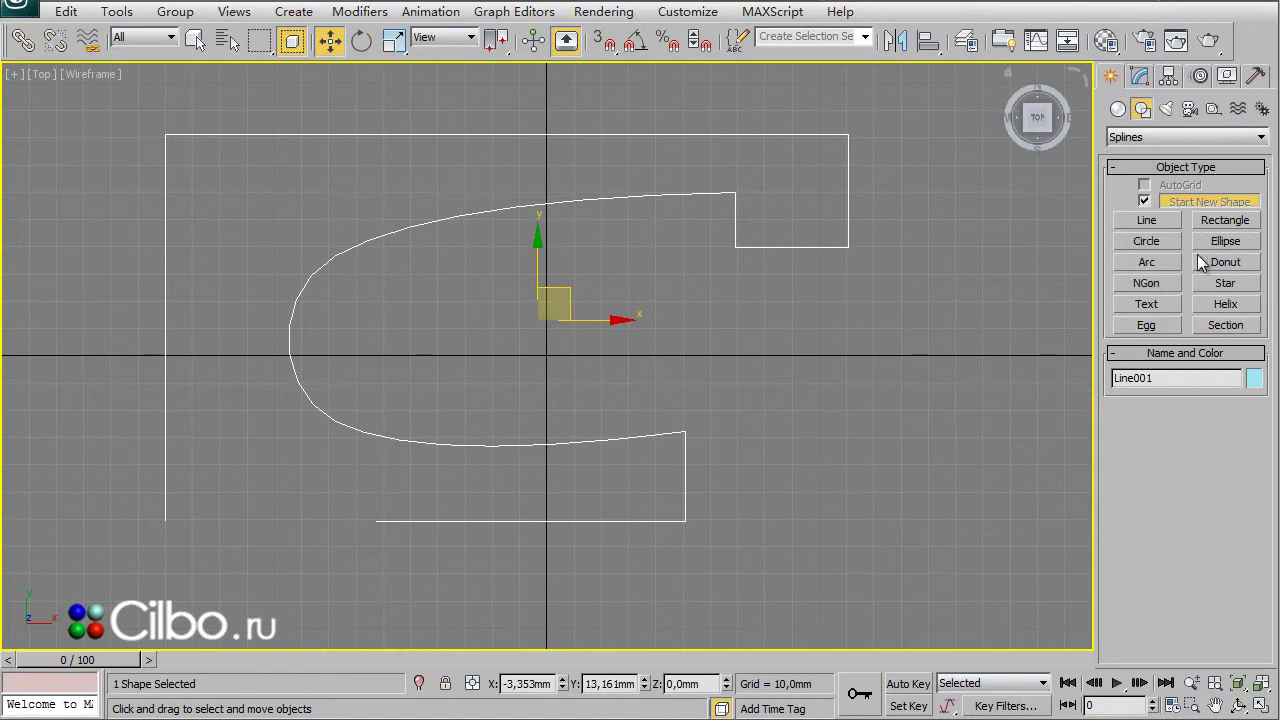
{"action": "left_click", "coordinate": [1146, 283]}
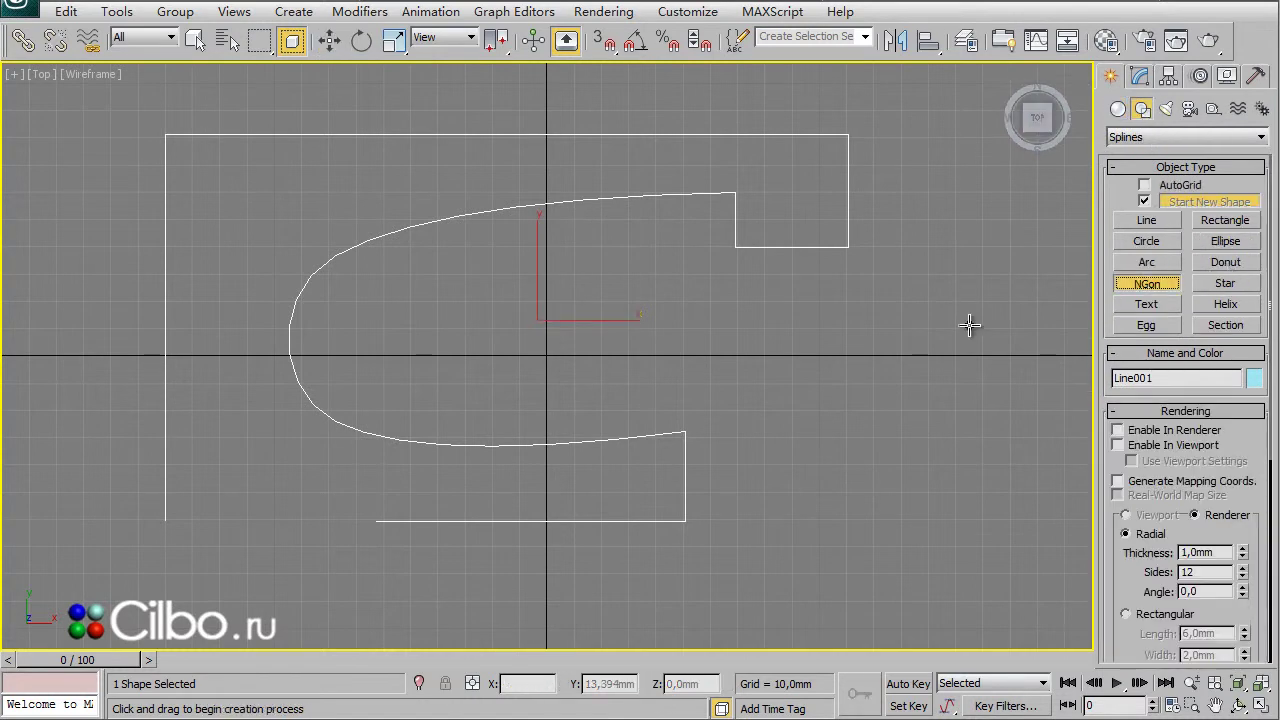
{"action": "left_click_drag", "start_coordinate": [945, 275], "coordinate": [969, 316]}
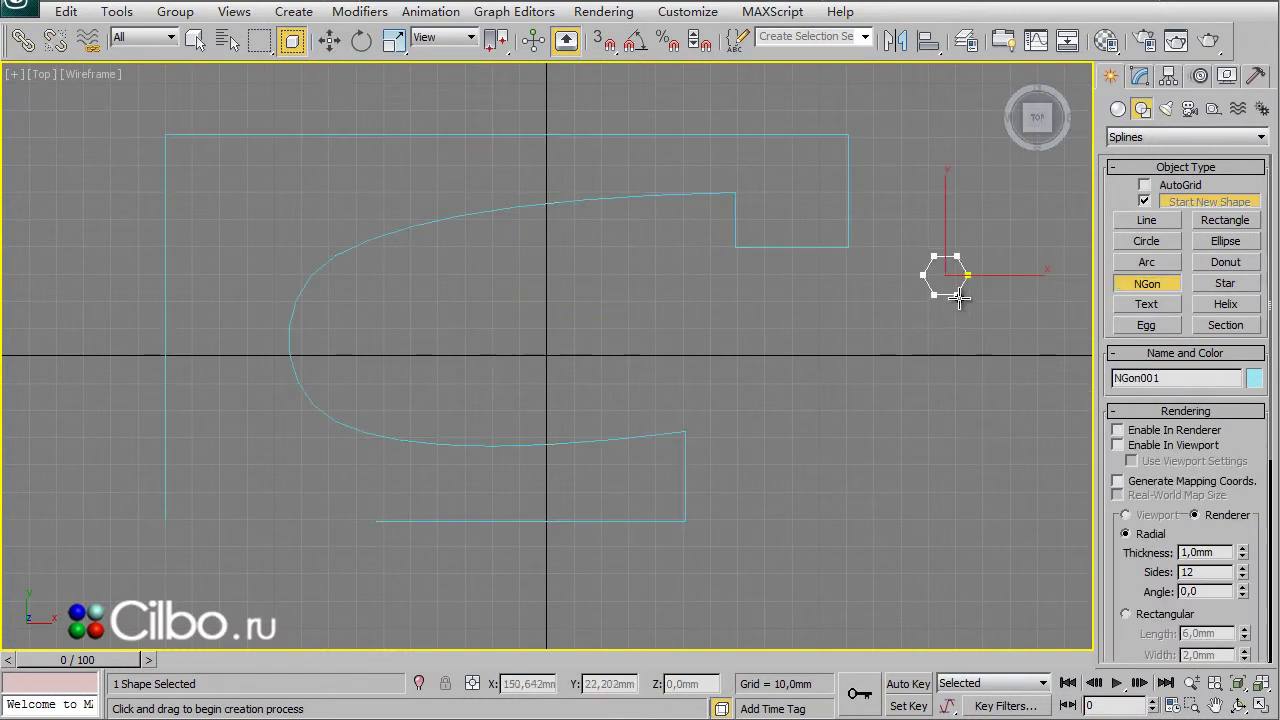
Draw an Arc below the hexagon, then return to the four-view layout.
{"action": "left_click", "coordinate": [1147, 262]}
{"action": "left_click_drag", "start_coordinate": [1021, 350], "coordinate": [1033, 483]}
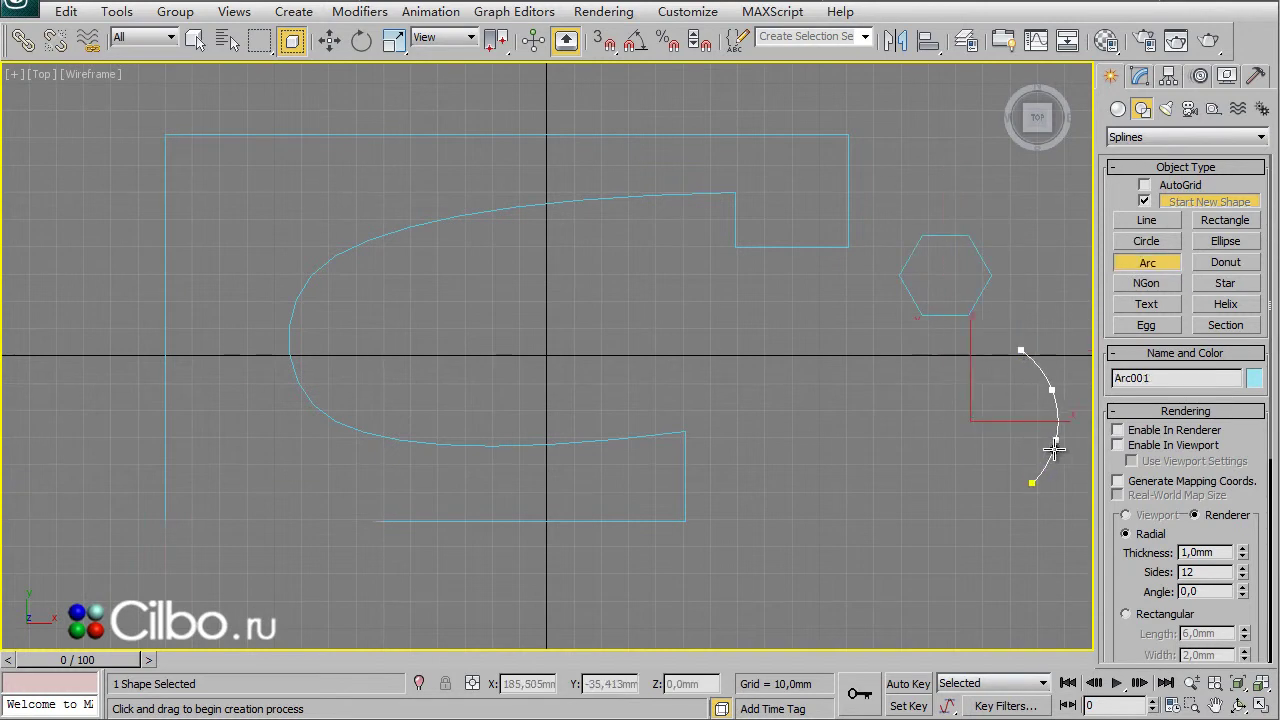
{"action": "left_click", "coordinate": [1067, 422]}
{"action": "key", "text": "w"}
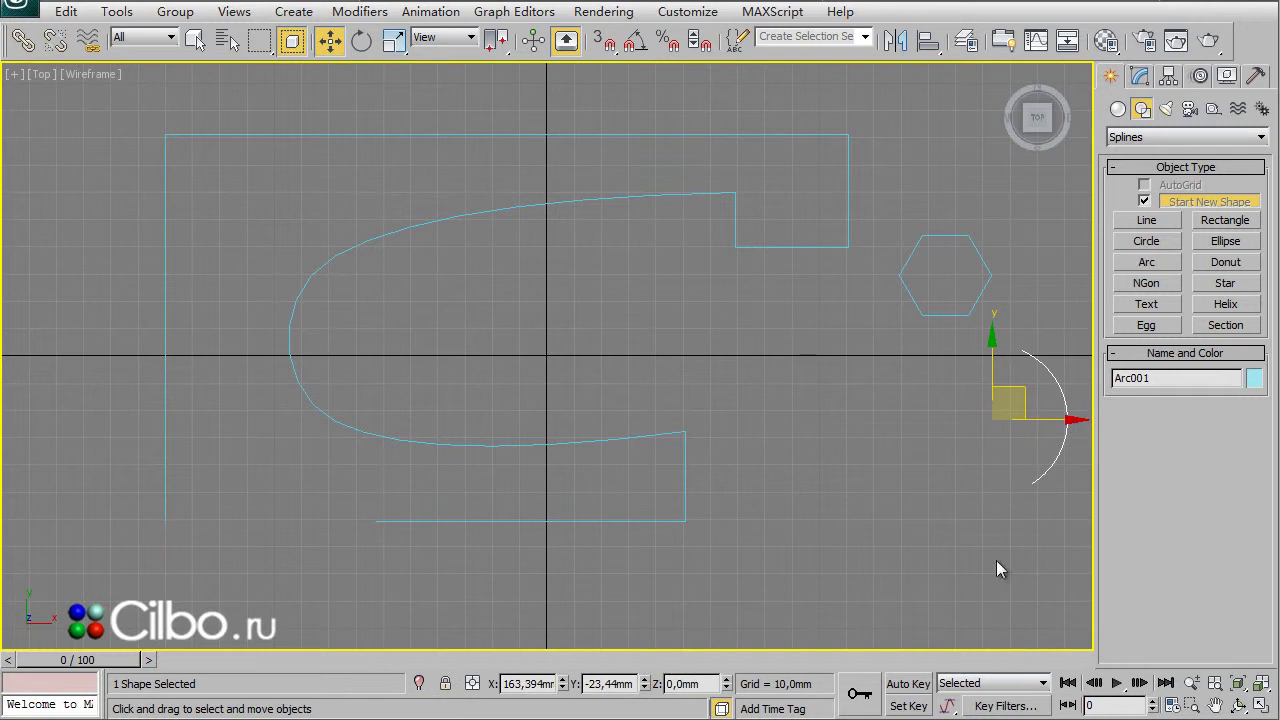
{"action": "key", "text": "alt+w"}
Maximize and orbit the Perspective view, then select Line001 in the Modify panel.
{"action": "right_click", "coordinate": [697, 492]}
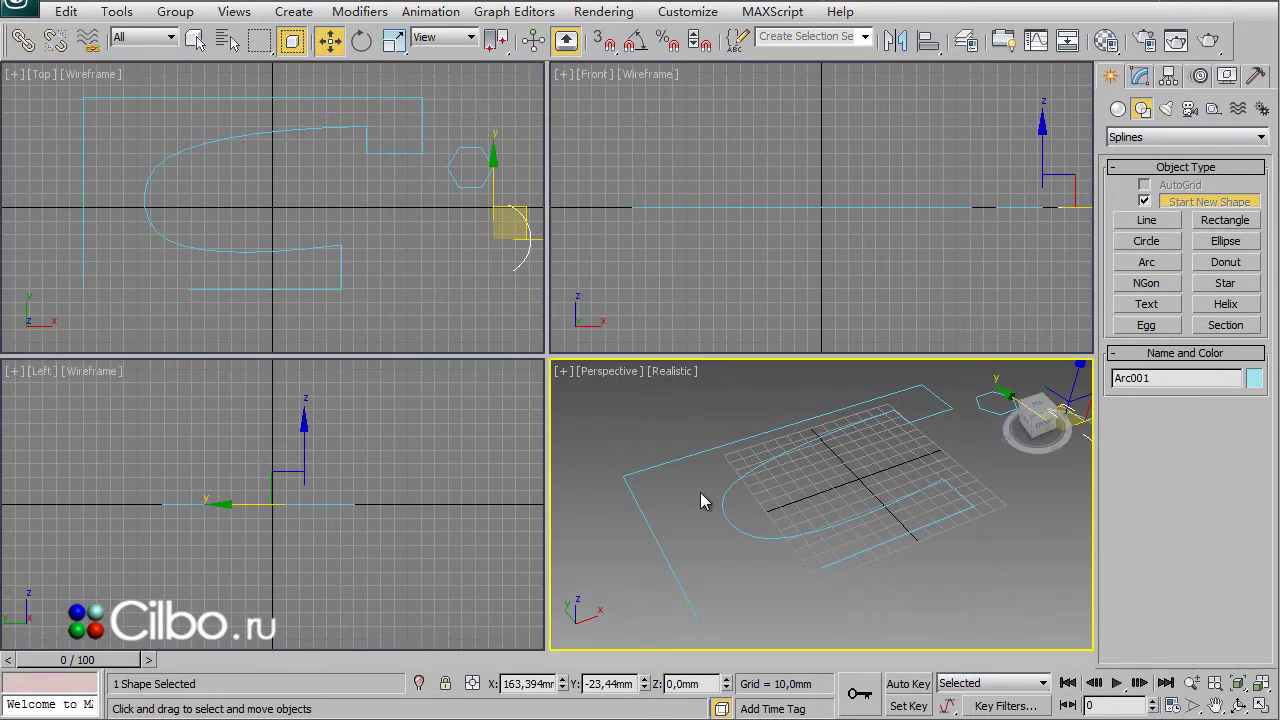
{"action": "key", "text": "alt+w"}
{"action": "mouse_move", "coordinate": [750, 451]}
{"action": "middle_mouse_down", "text": "alt"}
{"action": "mouse_move", "coordinate": [600, 428]}
{"action": "mouse_move", "coordinate": [671, 431]}
{"action": "middle_mouse_up", "text": "alt"}
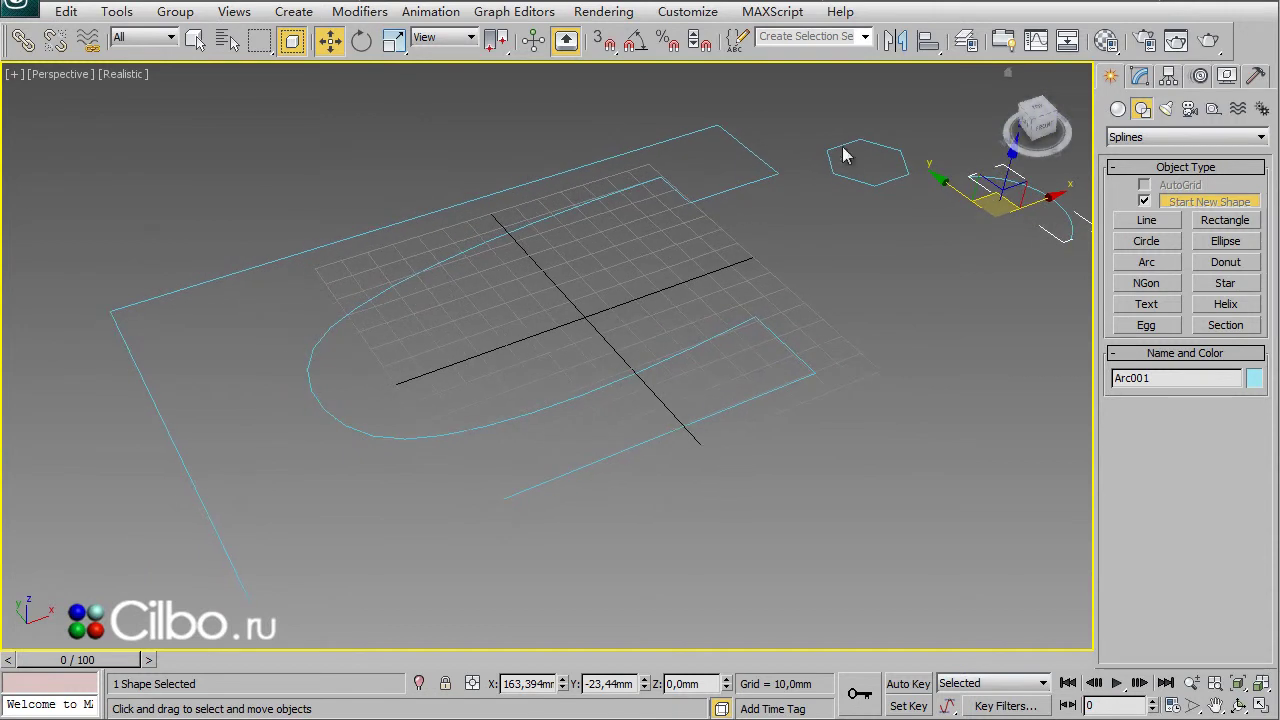
{"action": "mouse_move", "coordinate": [934, 297]}
{"action": "middle_mouse_down", "text": "alt"}
{"action": "mouse_move", "coordinate": [843, 234]}
{"action": "mouse_move", "coordinate": [829, 269]}
{"action": "middle_mouse_up", "text": "alt"}
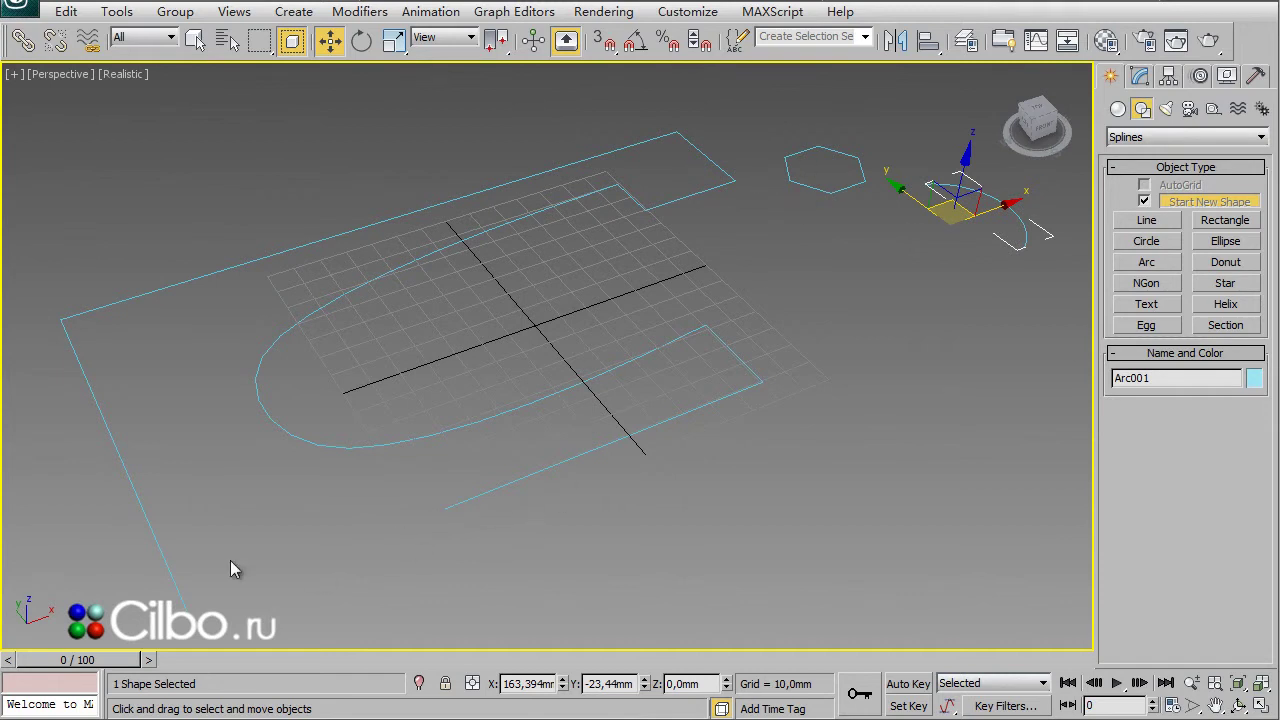
{"action": "left_click", "coordinate": [647, 428]}
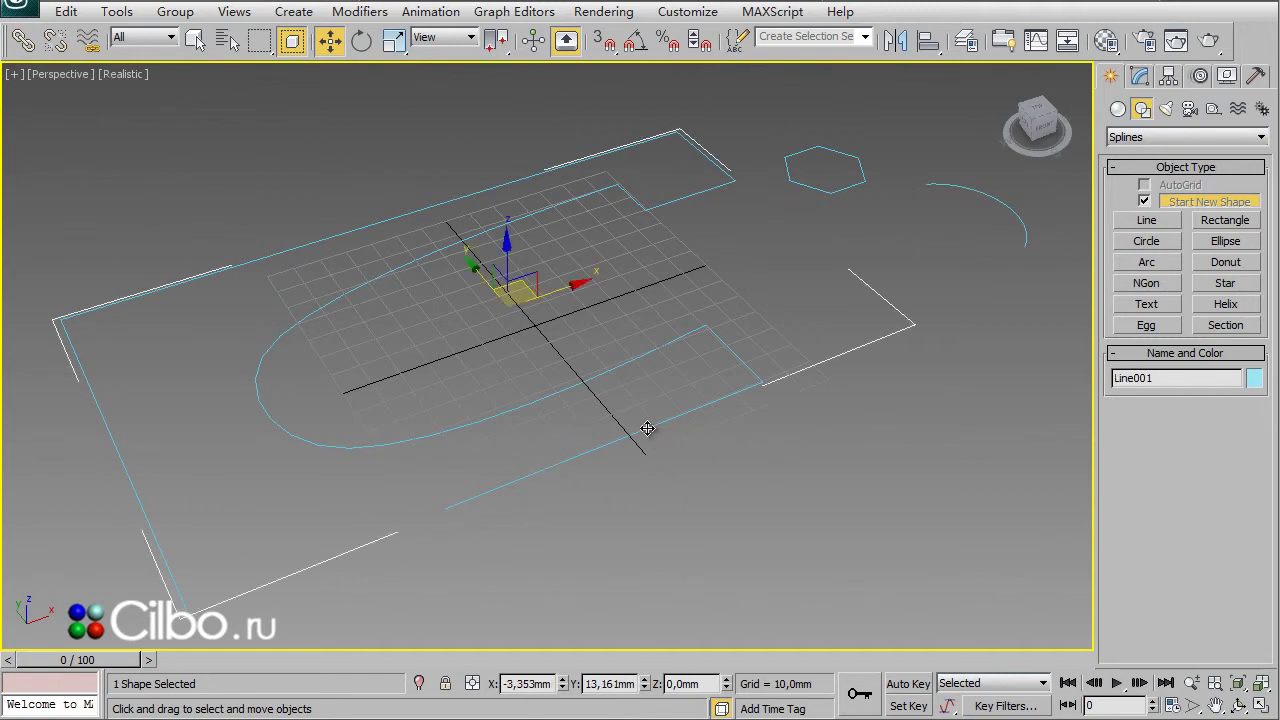
{"action": "left_click", "coordinate": [1139, 82]}
Add a Bevel Profile modifier to Line001 and pick the NGon001 hexagon as its profile.
{"action": "left_click", "coordinate": [1190, 131]}
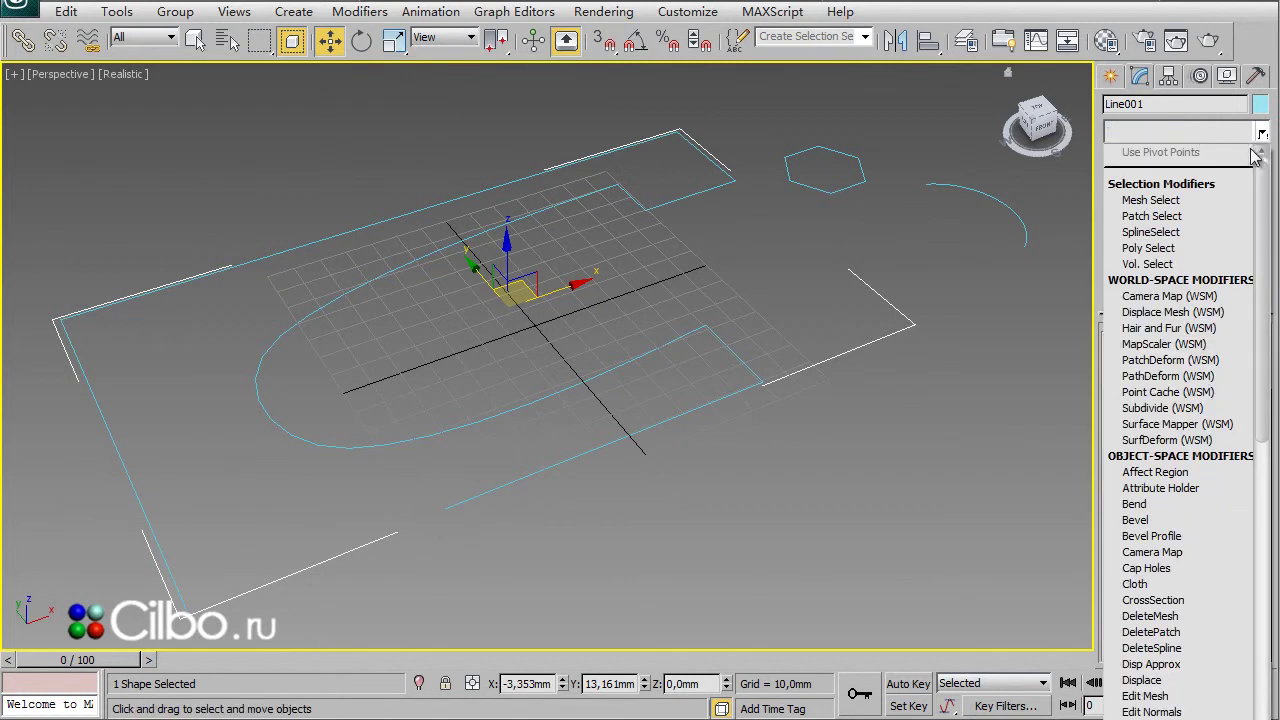
{"action": "left_click_drag", "start_coordinate": [1264, 180], "coordinate": [1272, 258]}
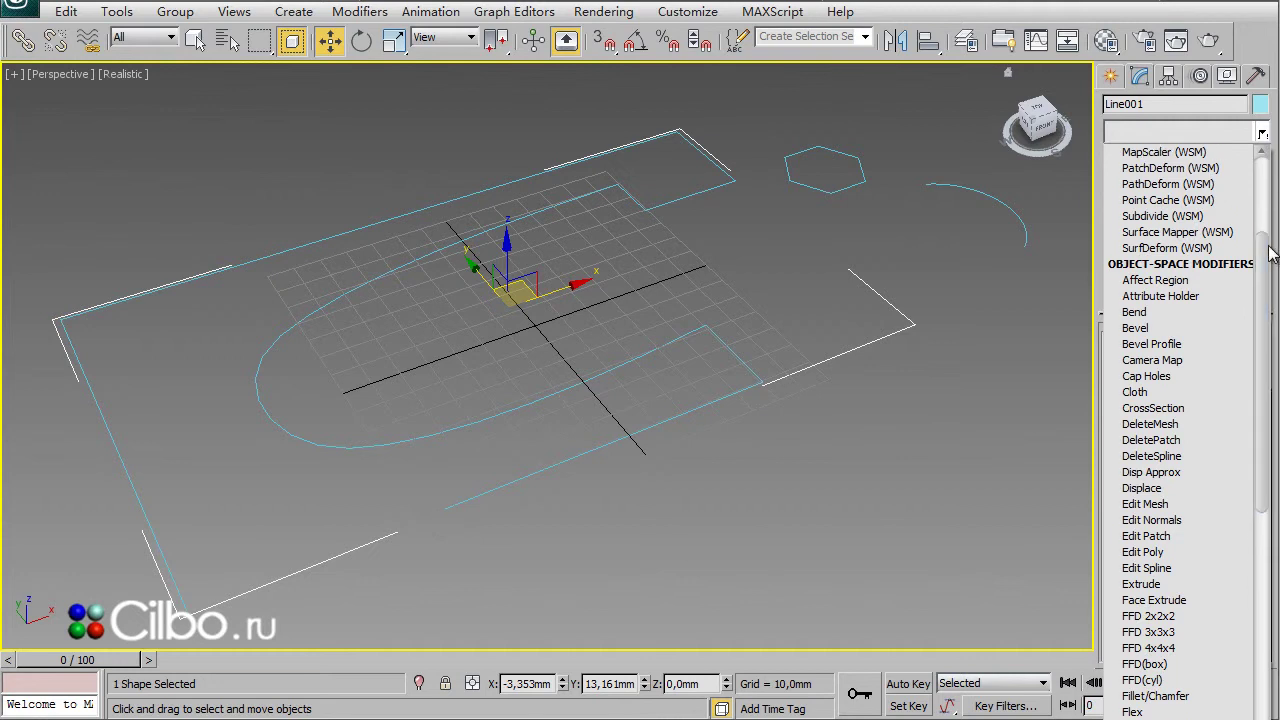
{"action": "left_click", "coordinate": [1141, 346]}
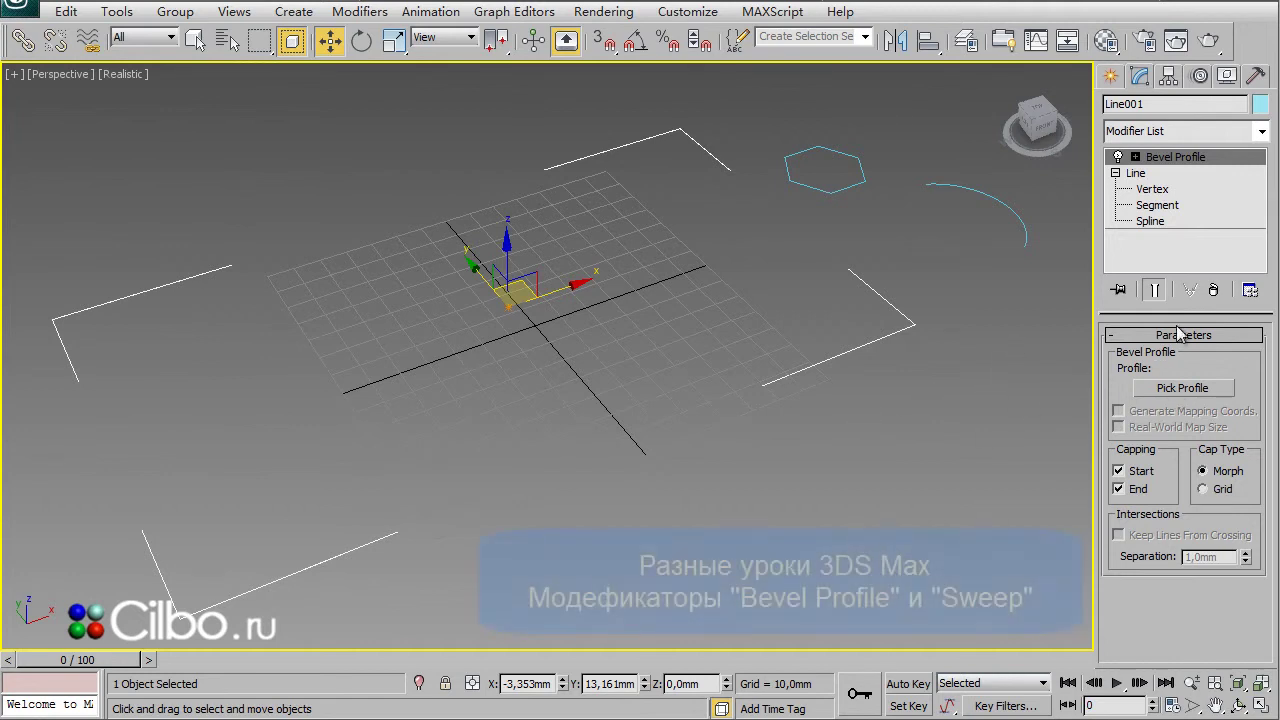
{"action": "left_click", "coordinate": [1181, 388]}
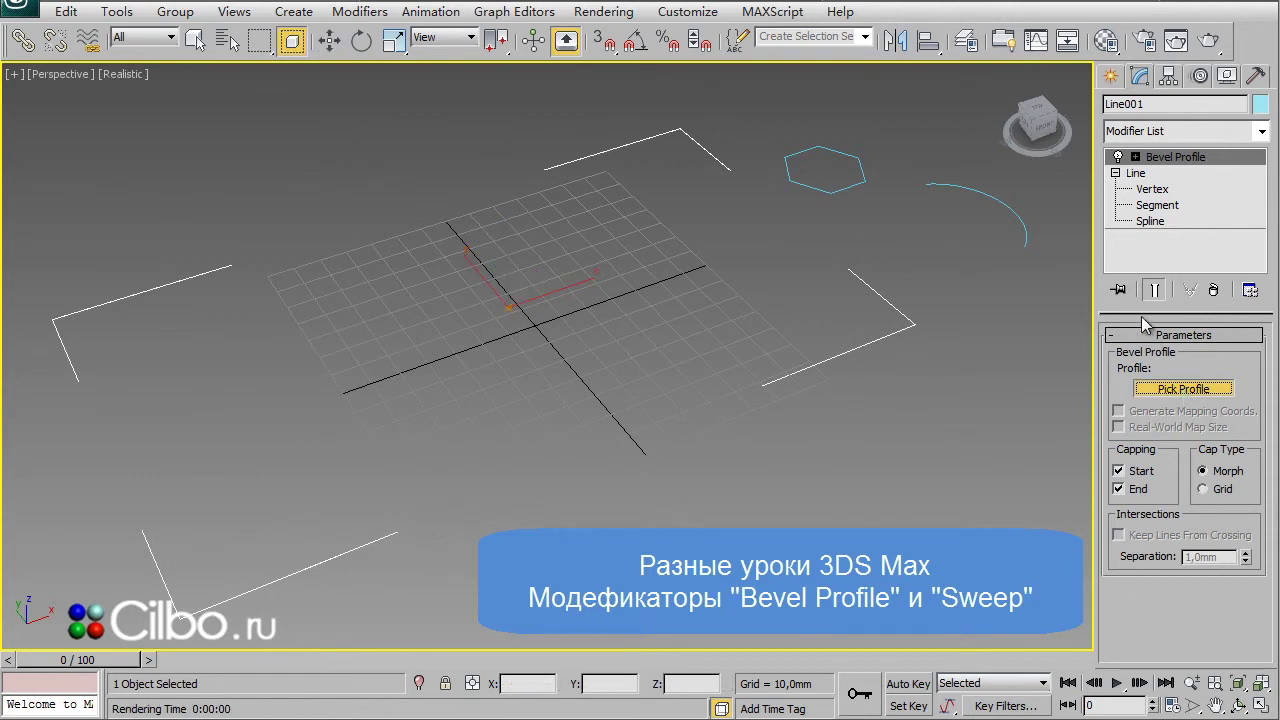
{"action": "left_click", "coordinate": [846, 187]}
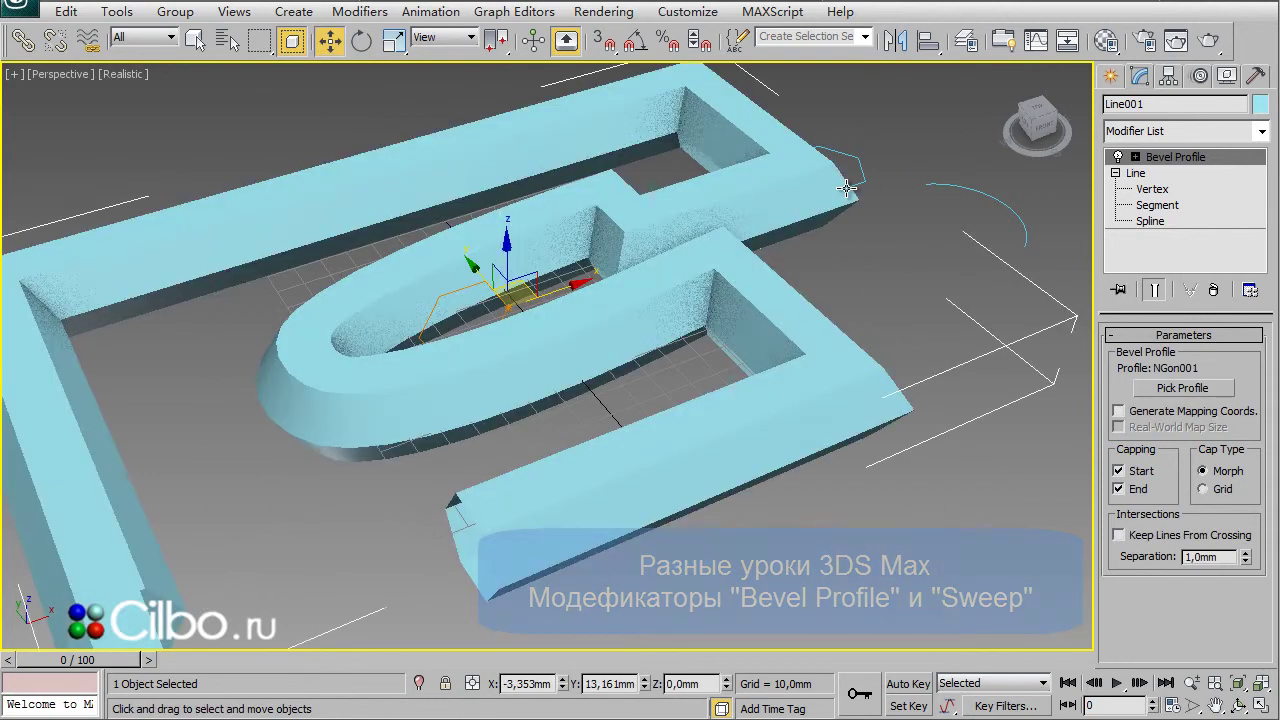
{"action": "mouse_move", "coordinate": [771, 450]}
{"action": "middle_mouse_down", "text": "alt"}
{"action": "mouse_move", "coordinate": [797, 360]}
{"action": "mouse_move", "coordinate": [900, 380]}
{"action": "mouse_move", "coordinate": [871, 437]}
{"action": "mouse_move", "coordinate": [811, 466]}
{"action": "mouse_move", "coordinate": [749, 555]}
{"action": "mouse_move", "coordinate": [746, 460]}
{"action": "mouse_move", "coordinate": [829, 363]}
{"action": "mouse_move", "coordinate": [894, 409]}
{"action": "mouse_move", "coordinate": [791, 436]}
{"action": "mouse_move", "coordinate": [773, 456]}
{"action": "middle_mouse_up", "text": "alt"}
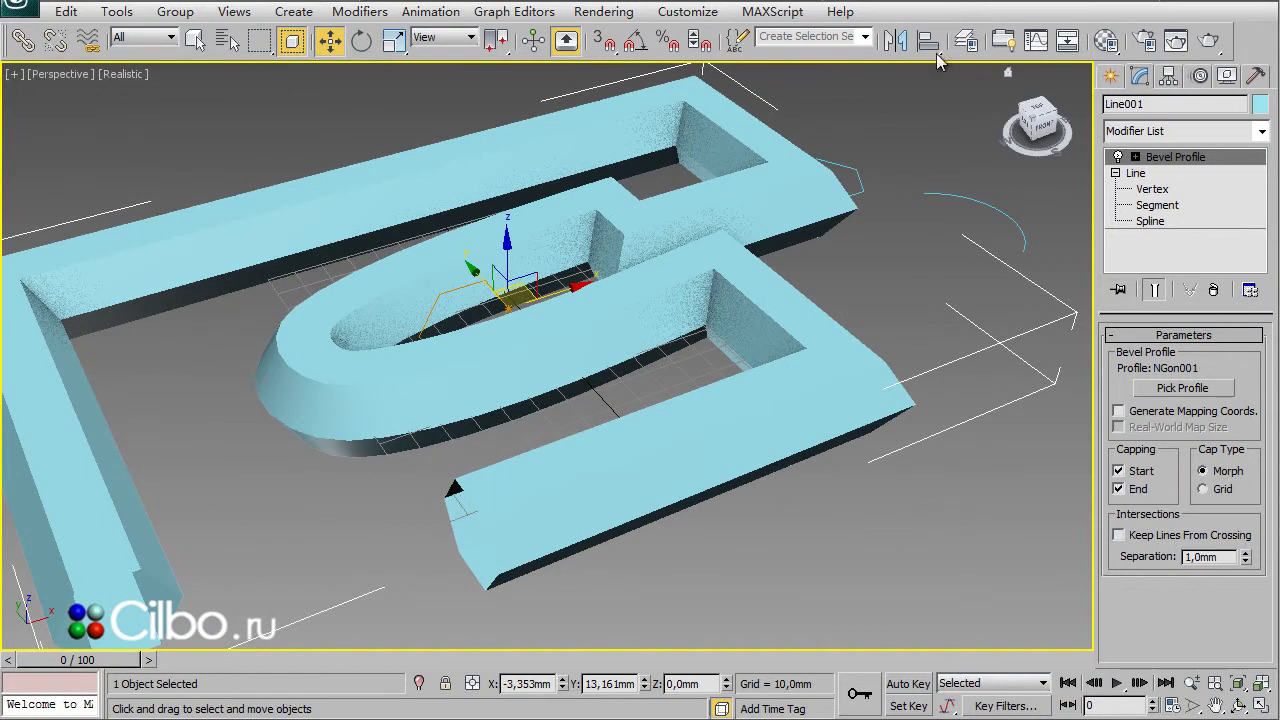
{"action": "key", "text": "ctrl+z"}
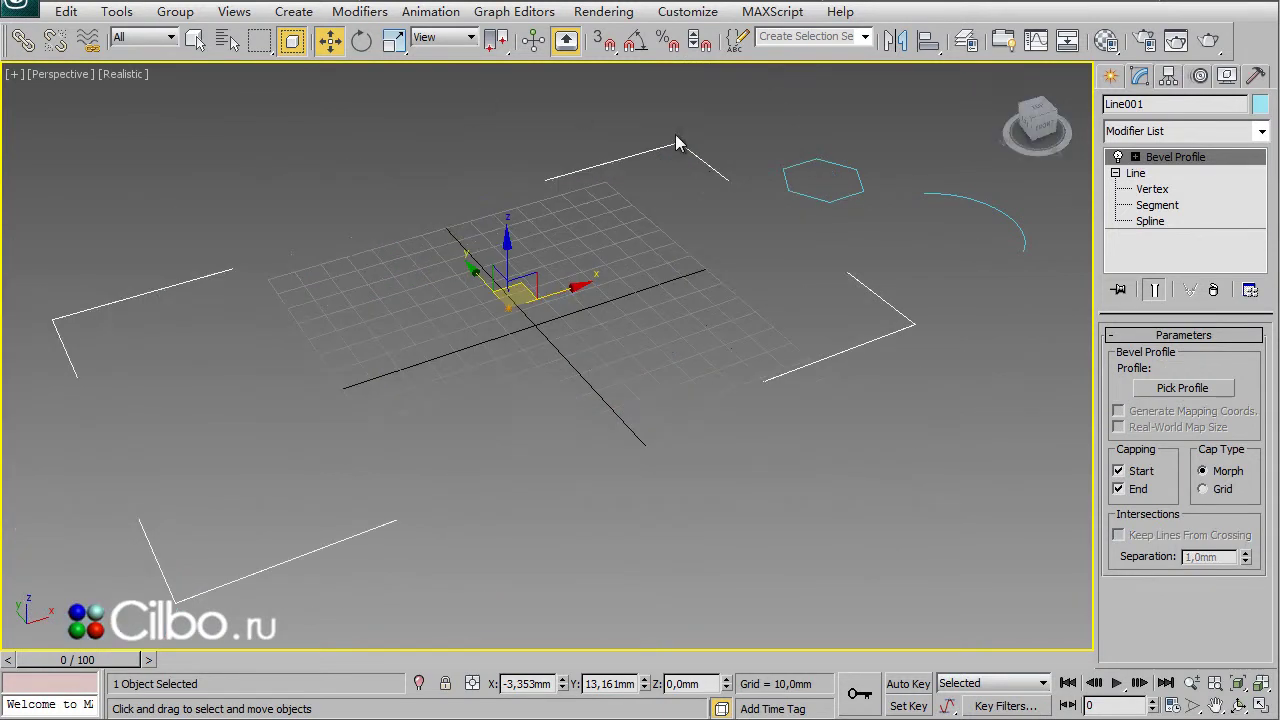
{"action": "left_click", "coordinate": [1180, 390]}
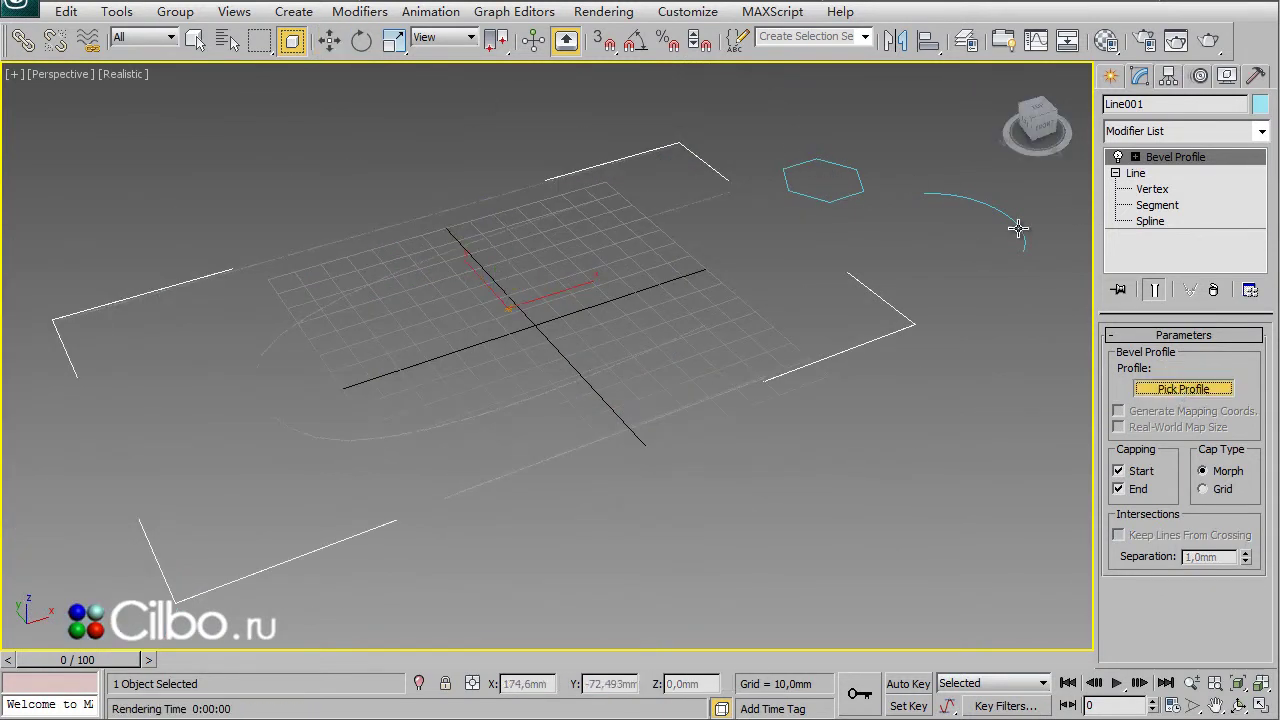
{"action": "left_click", "coordinate": [963, 195]}
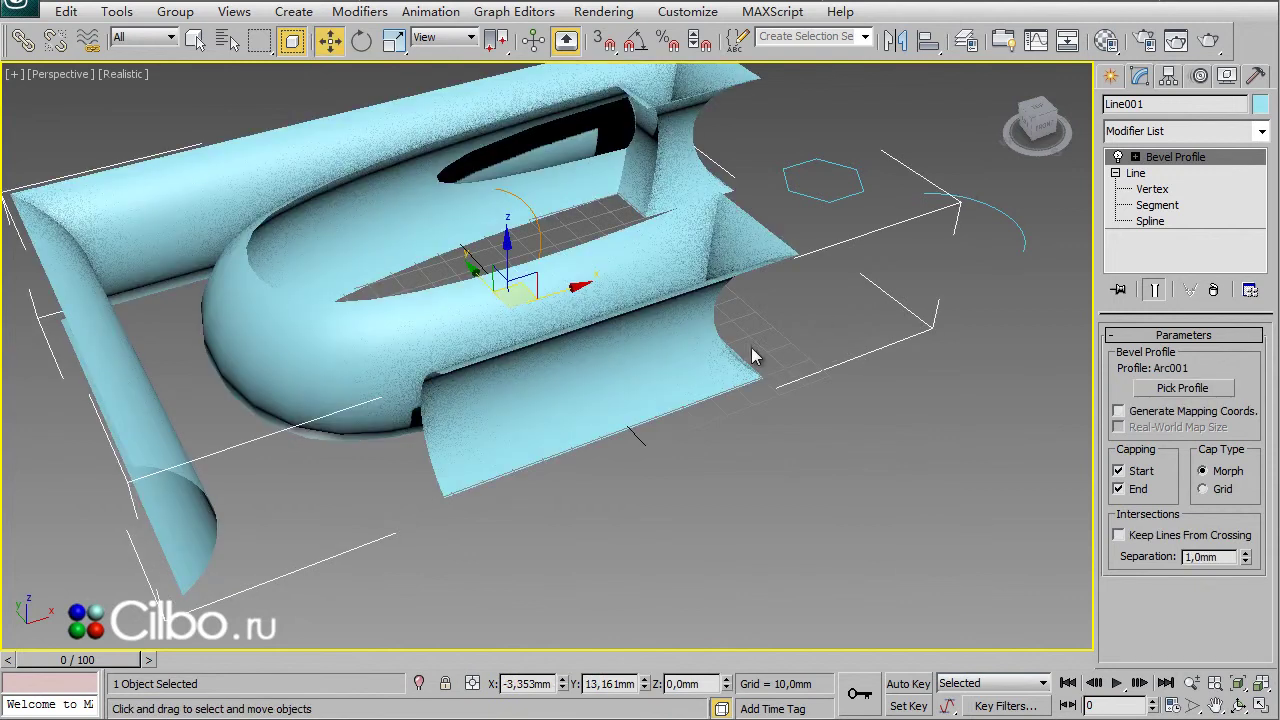
{"action": "mouse_move", "coordinate": [771, 483]}
{"action": "middle_mouse_down", "text": "alt"}
{"action": "mouse_move", "coordinate": [769, 391]}
{"action": "mouse_move", "coordinate": [880, 334]}
{"action": "mouse_move", "coordinate": [914, 443]}
{"action": "mouse_move", "coordinate": [864, 494]}
{"action": "mouse_move", "coordinate": [504, 453]}
{"action": "mouse_move", "coordinate": [649, 481]}
{"action": "mouse_move", "coordinate": [774, 448]}
{"action": "mouse_move", "coordinate": [832, 477]}
{"action": "mouse_move", "coordinate": [850, 429]}
{"action": "mouse_move", "coordinate": [929, 386]}
{"action": "mouse_move", "coordinate": [877, 434]}
{"action": "mouse_move", "coordinate": [850, 391]}
{"action": "middle_mouse_up", "text": "alt"}
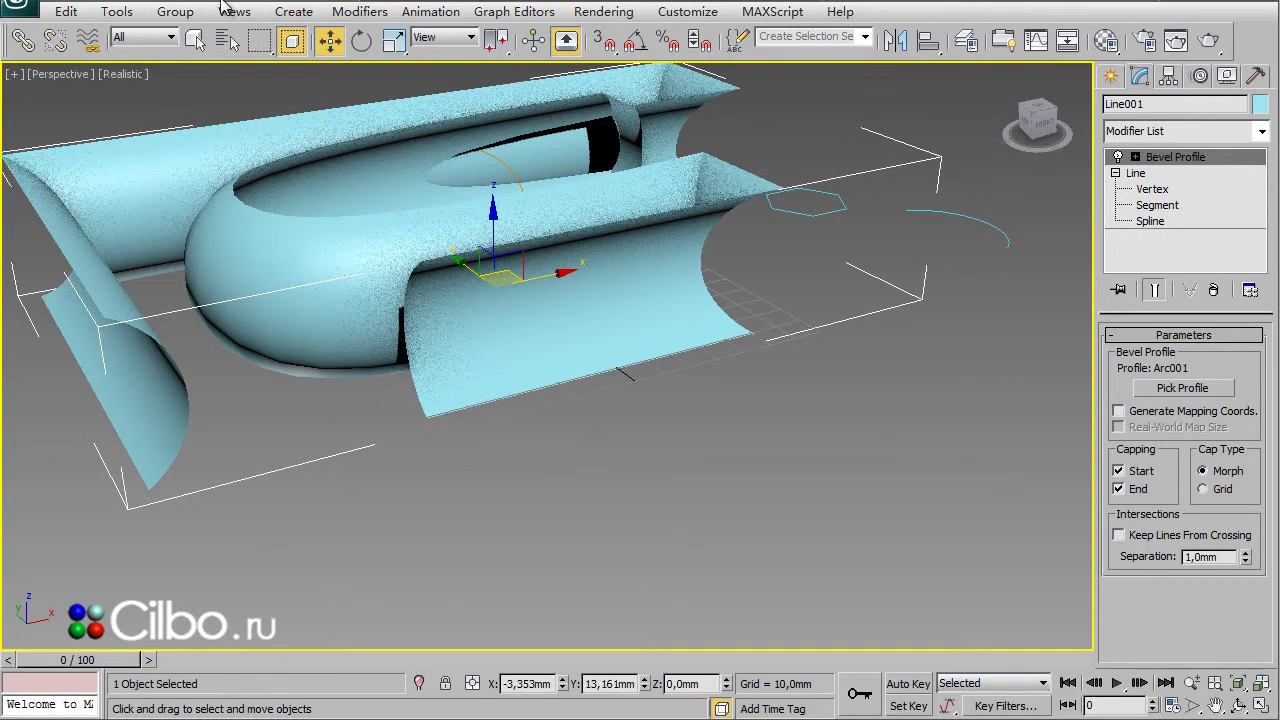
{"action": "key", "text": "ctrl+z"}
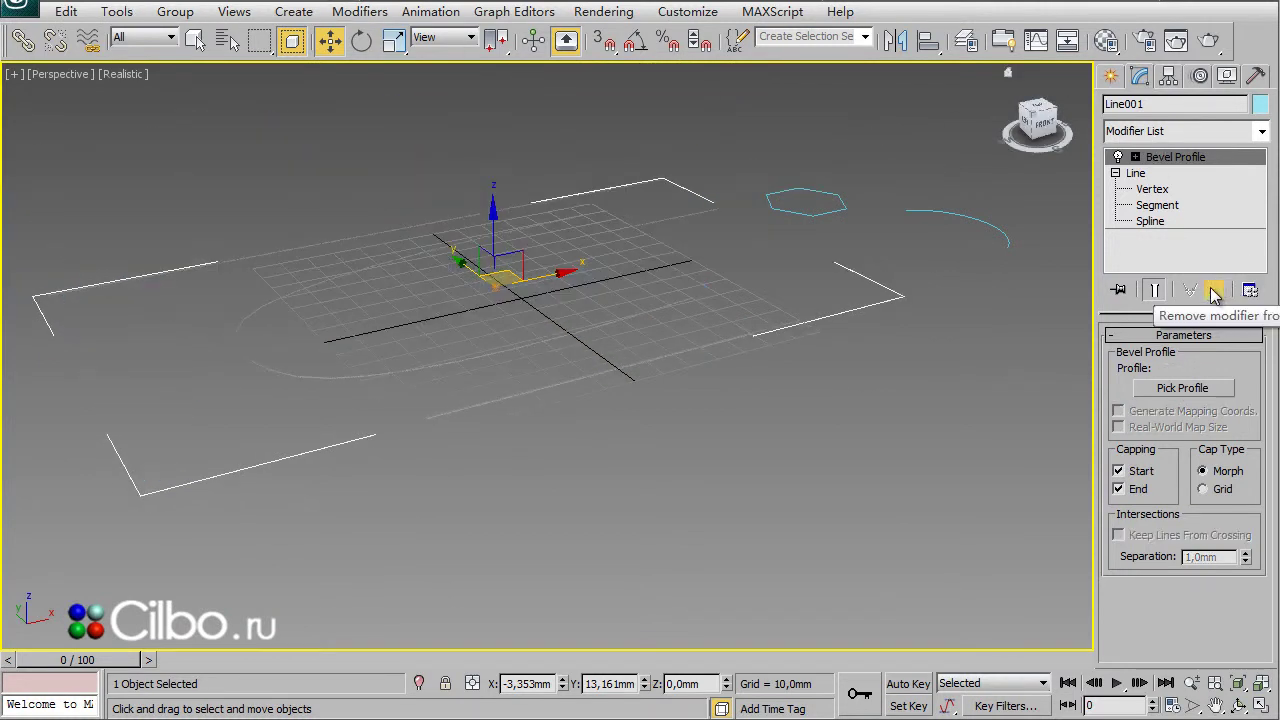
Replace Line001's Bevel Profile modifier with a Sweep modifier, which shows the built-in Angle section.
{"action": "left_click", "coordinate": [1213, 289]}
{"action": "left_click", "coordinate": [1168, 135]}
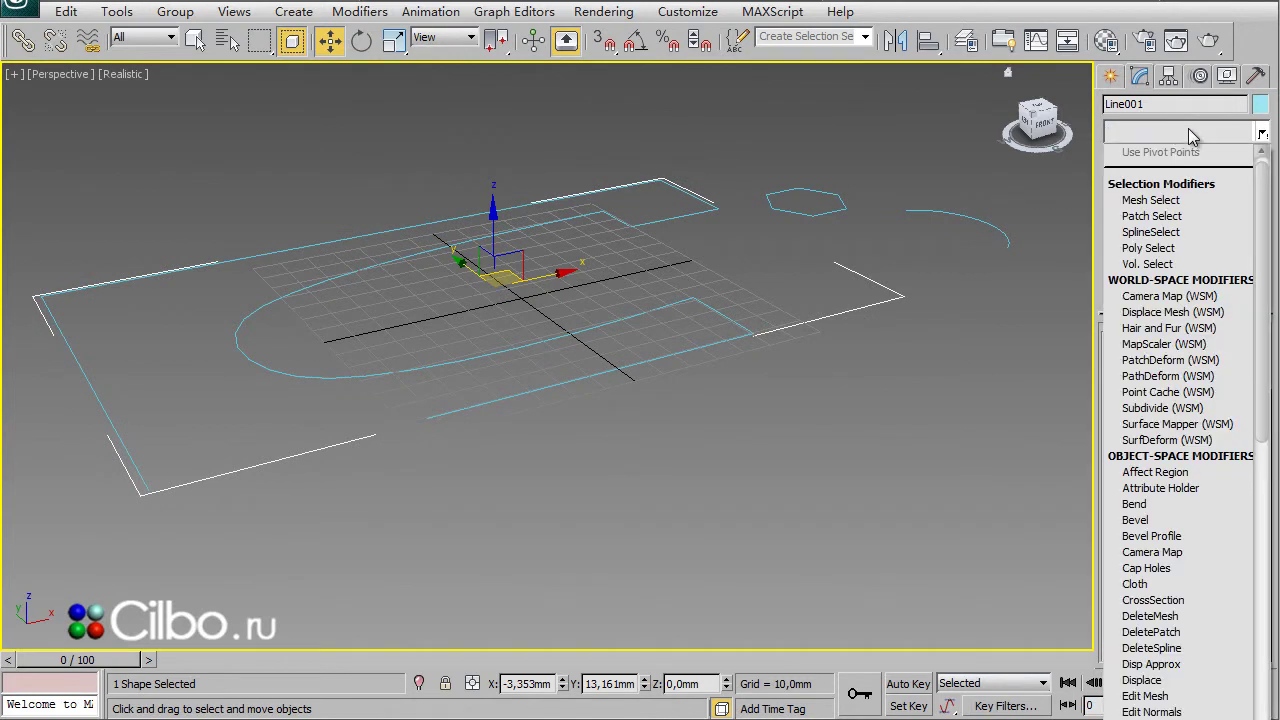
{"action": "left_click_drag", "start_coordinate": [1268, 237], "coordinate": [1272, 715]}
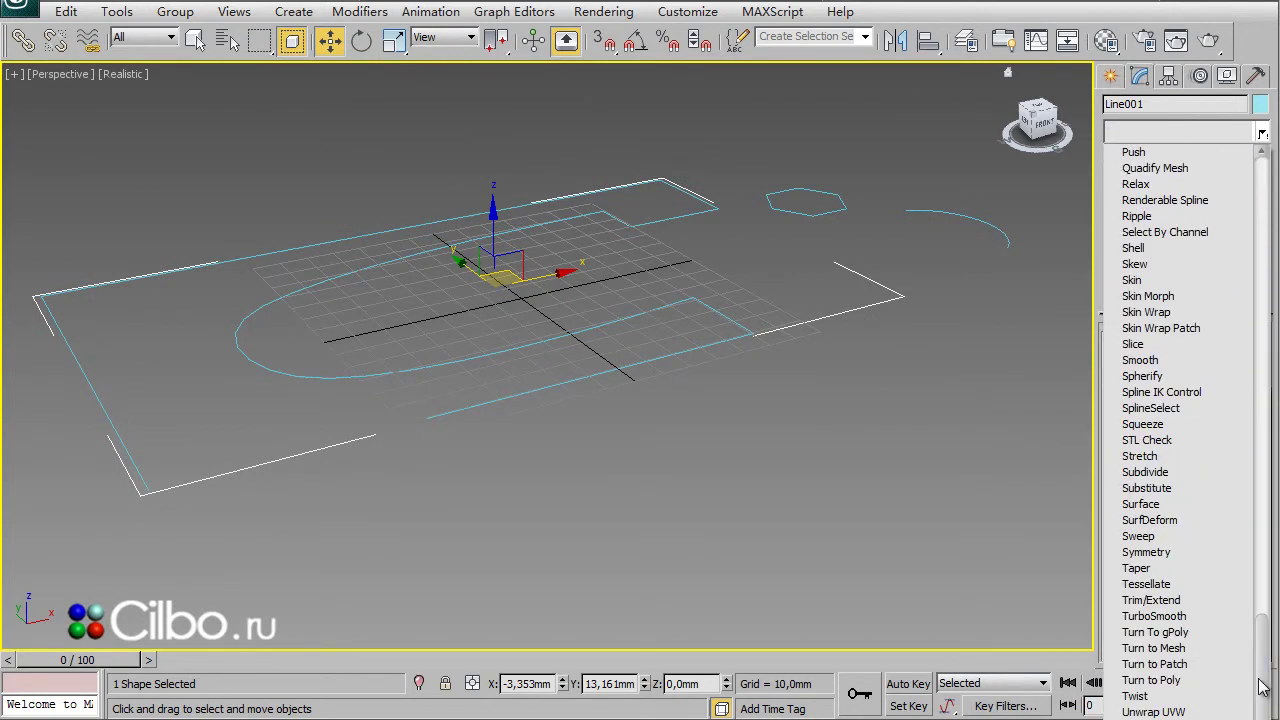
{"action": "left_click", "coordinate": [1140, 537]}
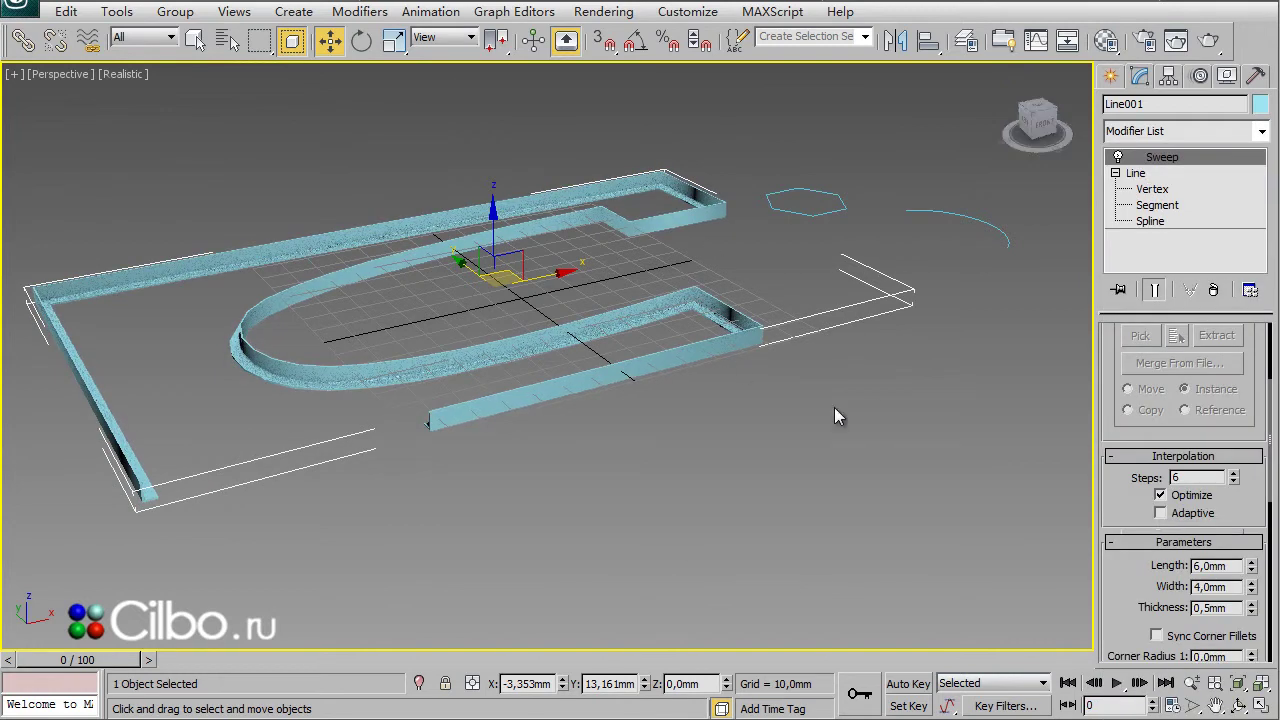
{"action": "mouse_move", "coordinate": [795, 427]}
{"action": "middle_mouse_down"}
{"action": "mouse_move", "coordinate": [838, 491]}
{"action": "mouse_move", "coordinate": [774, 452]}
{"action": "middle_mouse_up"}
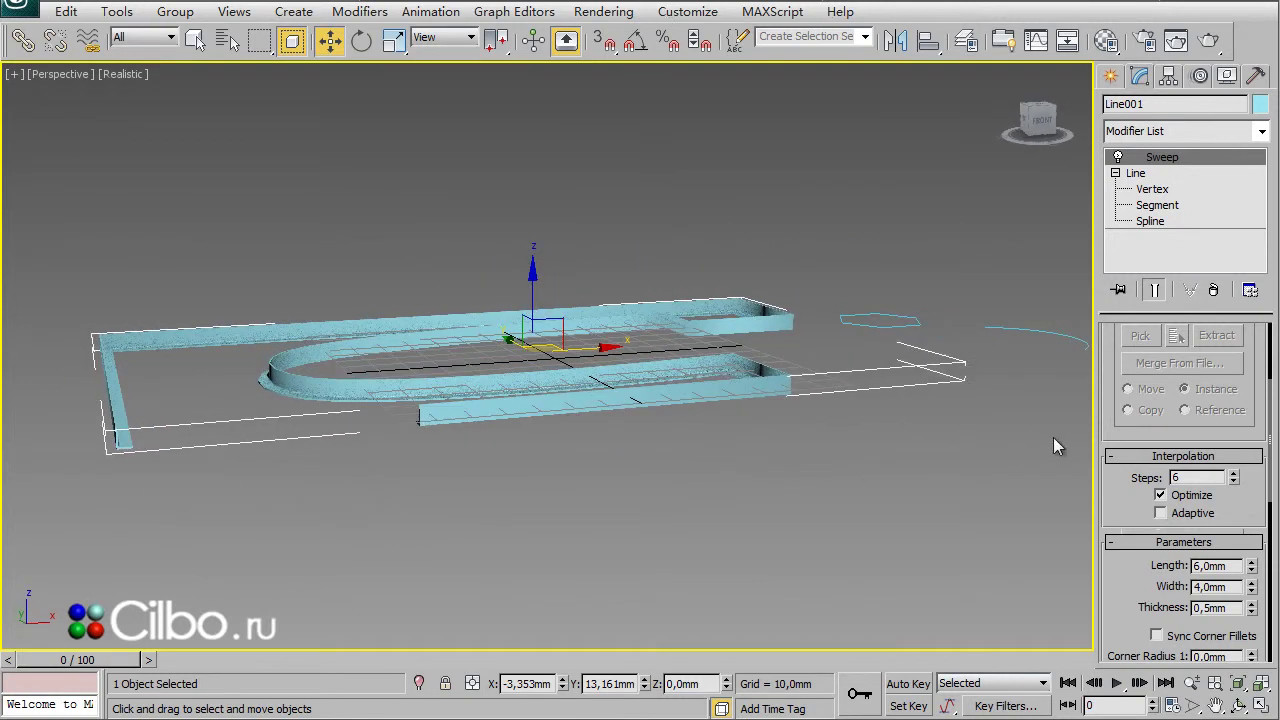
{"action": "scroll", "coordinate": [1100, 423], "scroll_direction": "up", "scroll_amount": 3}
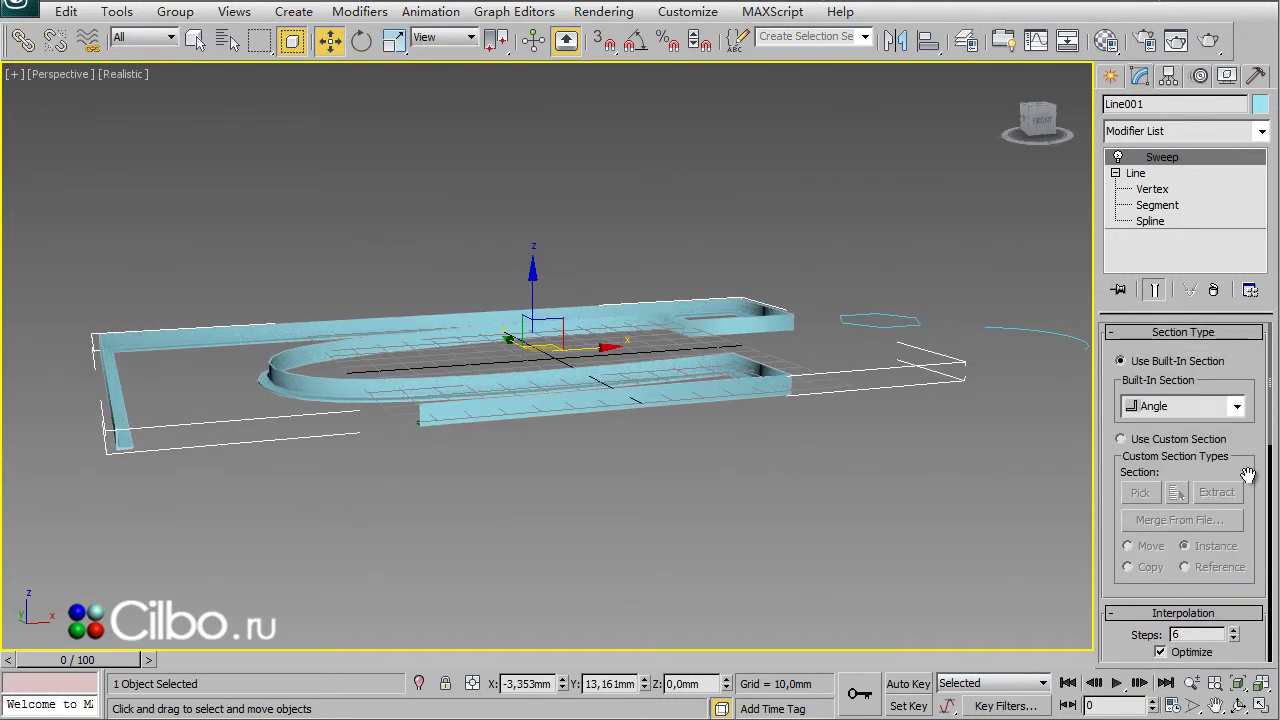
{"action": "left_click", "coordinate": [1121, 439]}
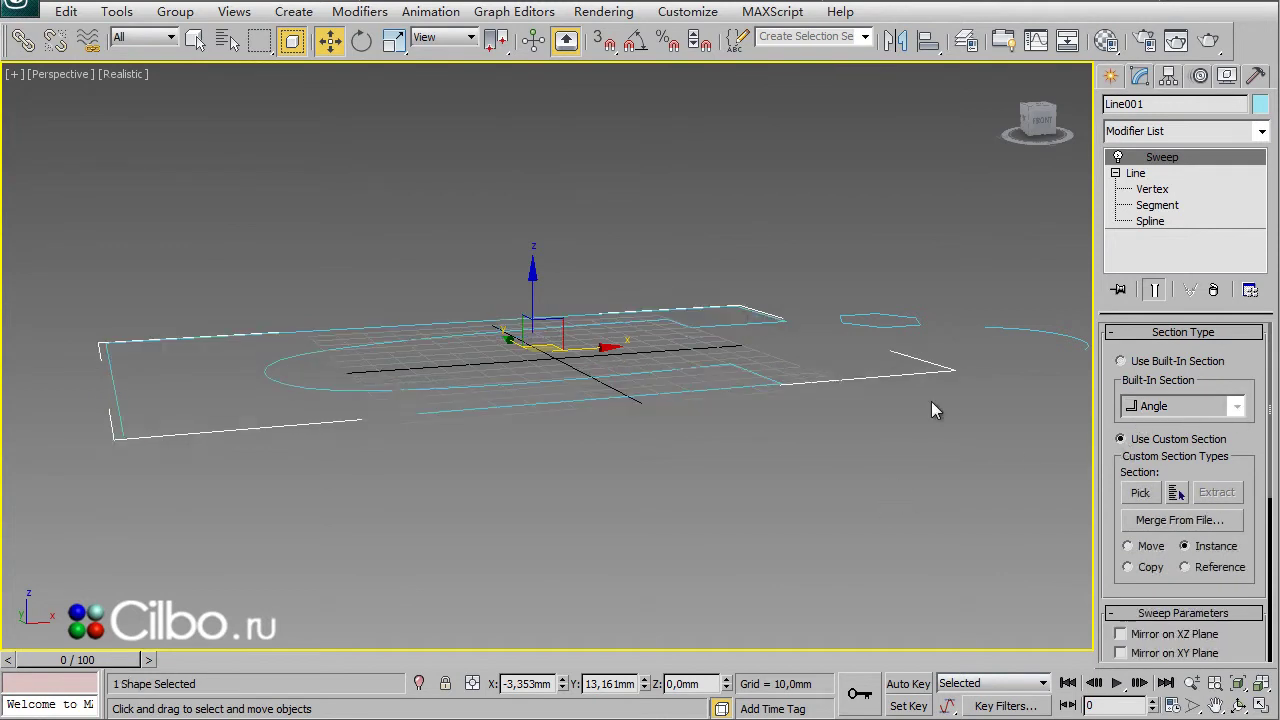
{"action": "middle_click_drag", "start_coordinate": [849, 524], "coordinate": [838, 460]}
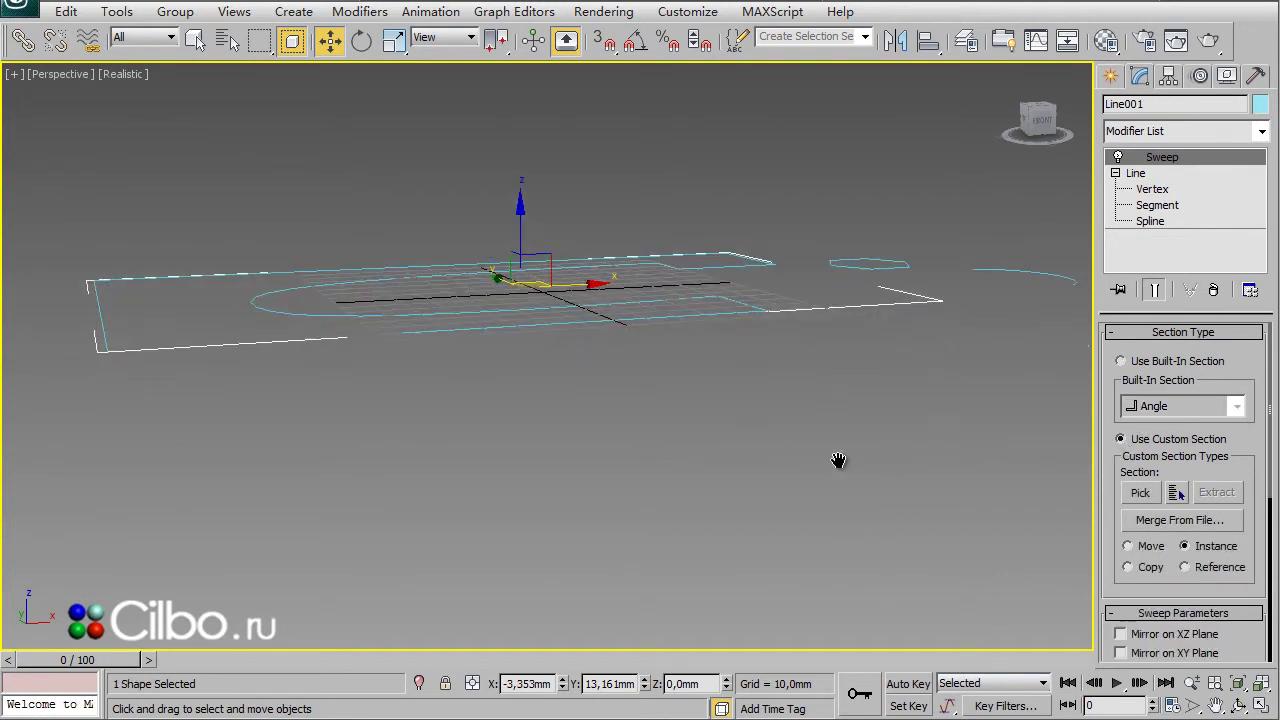
{"action": "left_click", "coordinate": [1141, 493]}
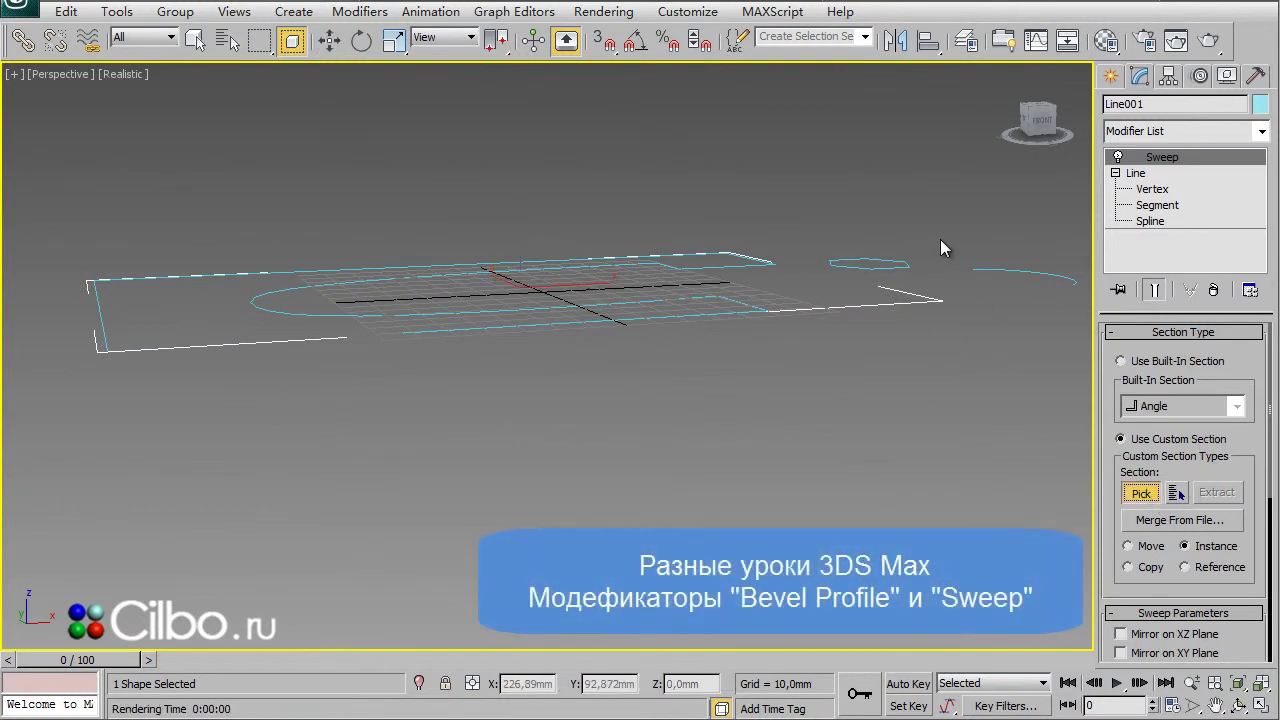
{"action": "left_click", "coordinate": [895, 264]}
{"action": "mouse_move", "coordinate": [784, 415]}
{"action": "middle_mouse_down", "text": "alt"}
{"action": "mouse_move", "coordinate": [872, 474]}
{"action": "mouse_move", "coordinate": [803, 426]}
{"action": "mouse_move", "coordinate": [747, 444]}
{"action": "mouse_move", "coordinate": [767, 502]}
{"action": "mouse_move", "coordinate": [888, 451]}
{"action": "middle_mouse_up", "text": "alt"}
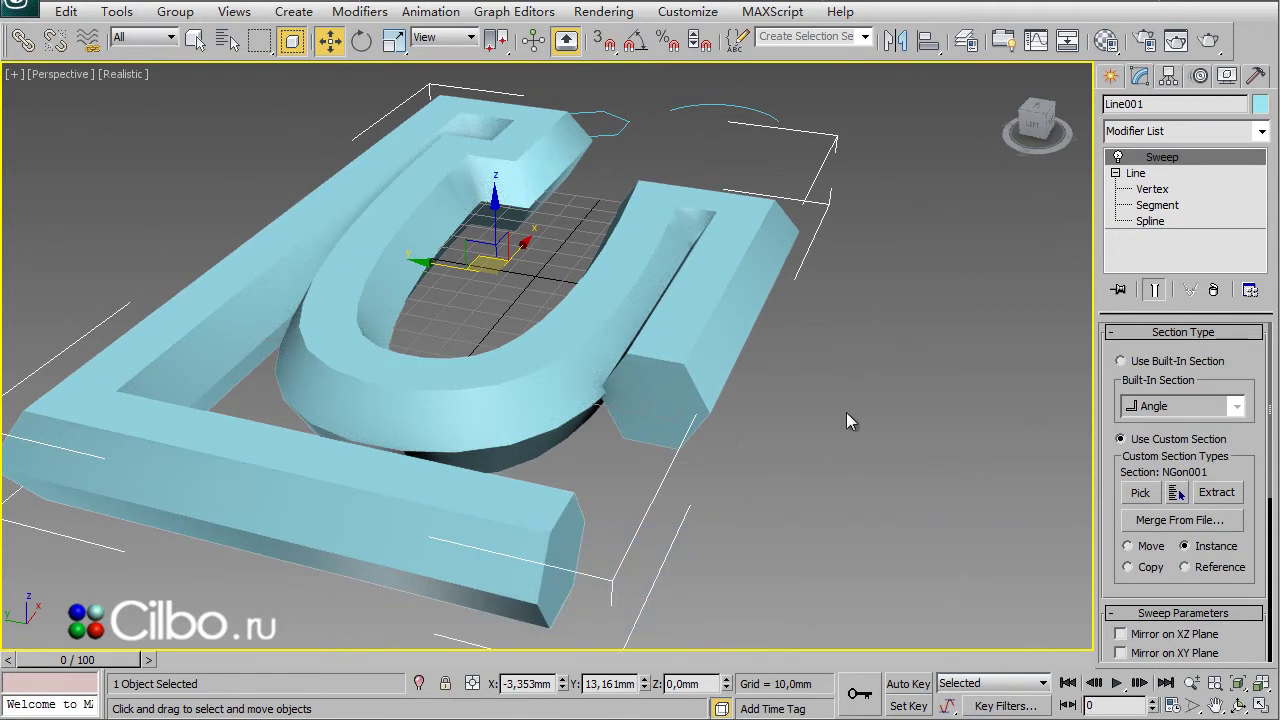
{"action": "mouse_move", "coordinate": [906, 443]}
{"action": "middle_mouse_down", "text": "alt"}
{"action": "mouse_move", "coordinate": [829, 451]}
{"action": "mouse_move", "coordinate": [817, 417]}
{"action": "mouse_move", "coordinate": [837, 469]}
{"action": "mouse_move", "coordinate": [819, 484]}
{"action": "mouse_move", "coordinate": [819, 469]}
{"action": "mouse_move", "coordinate": [858, 514]}
{"action": "mouse_move", "coordinate": [808, 505]}
{"action": "mouse_move", "coordinate": [840, 537]}
{"action": "mouse_move", "coordinate": [843, 480]}
{"action": "mouse_move", "coordinate": [889, 466]}
{"action": "mouse_move", "coordinate": [888, 500]}
{"action": "middle_mouse_up", "text": "alt"}
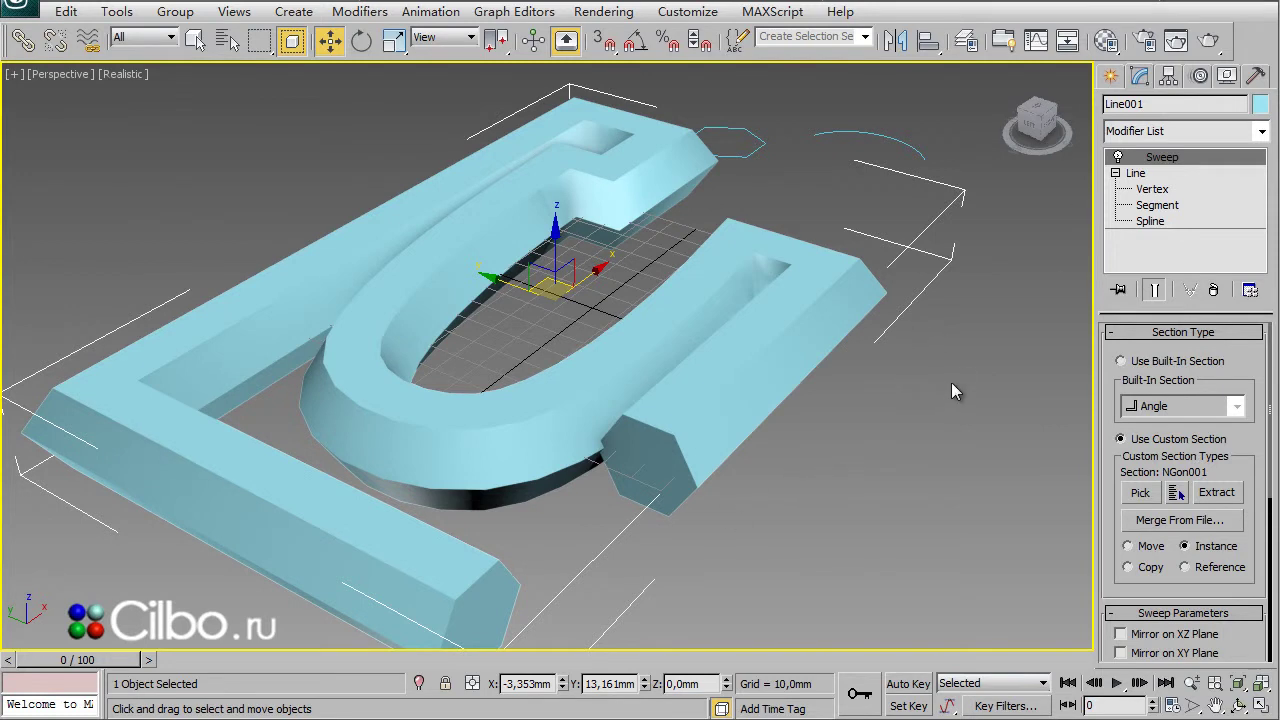
{"action": "middle_click_drag", "start_coordinate": [965, 396], "coordinate": [929, 420], "text": "alt"}
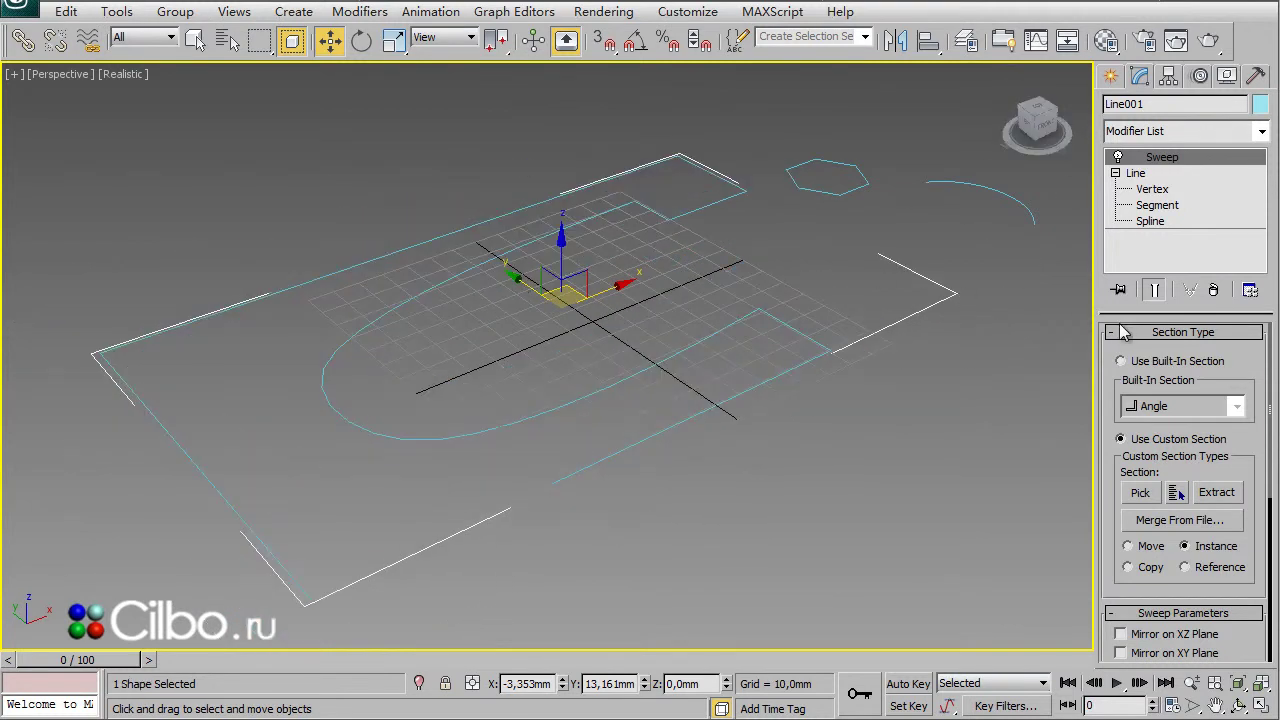
Add an Extrude modifier above the Sweep on Line001 with an Amount of 67,5mm.
{"action": "middle_click_drag", "start_coordinate": [1018, 326], "coordinate": [1011, 352]}
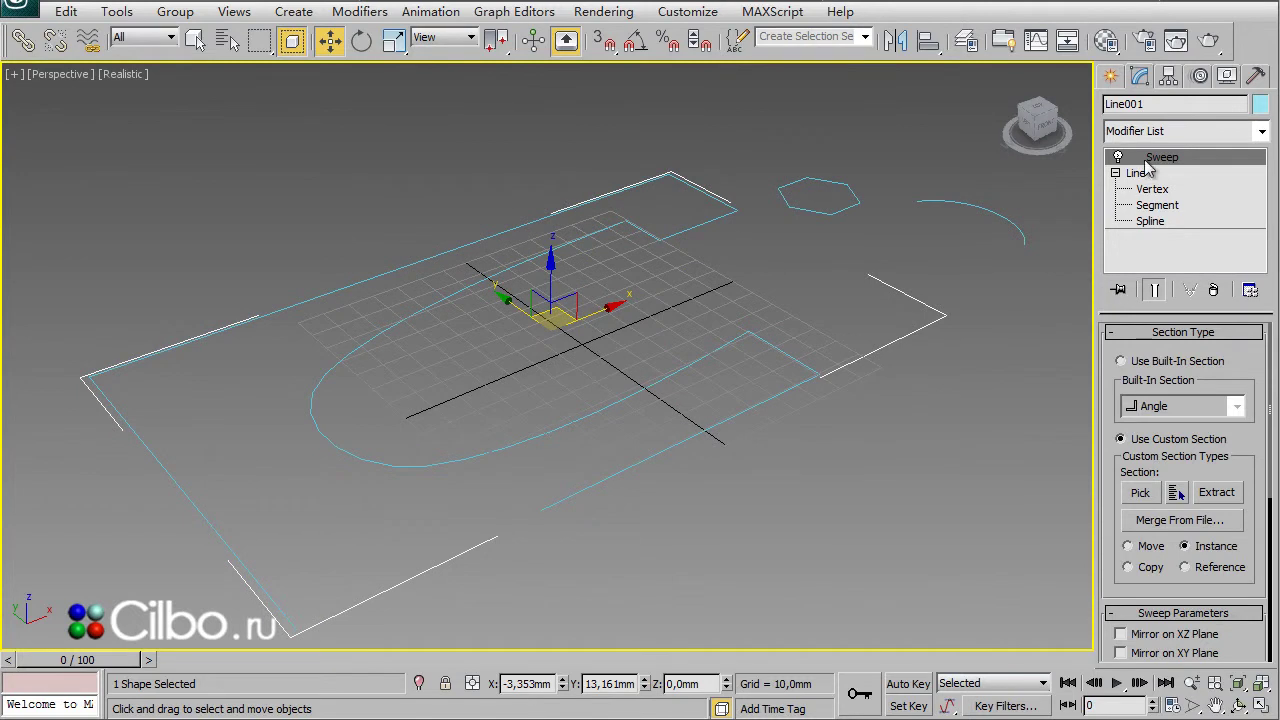
{"action": "left_click", "coordinate": [1166, 131]}
{"action": "left_click_drag", "start_coordinate": [1263, 190], "coordinate": [1263, 300]}
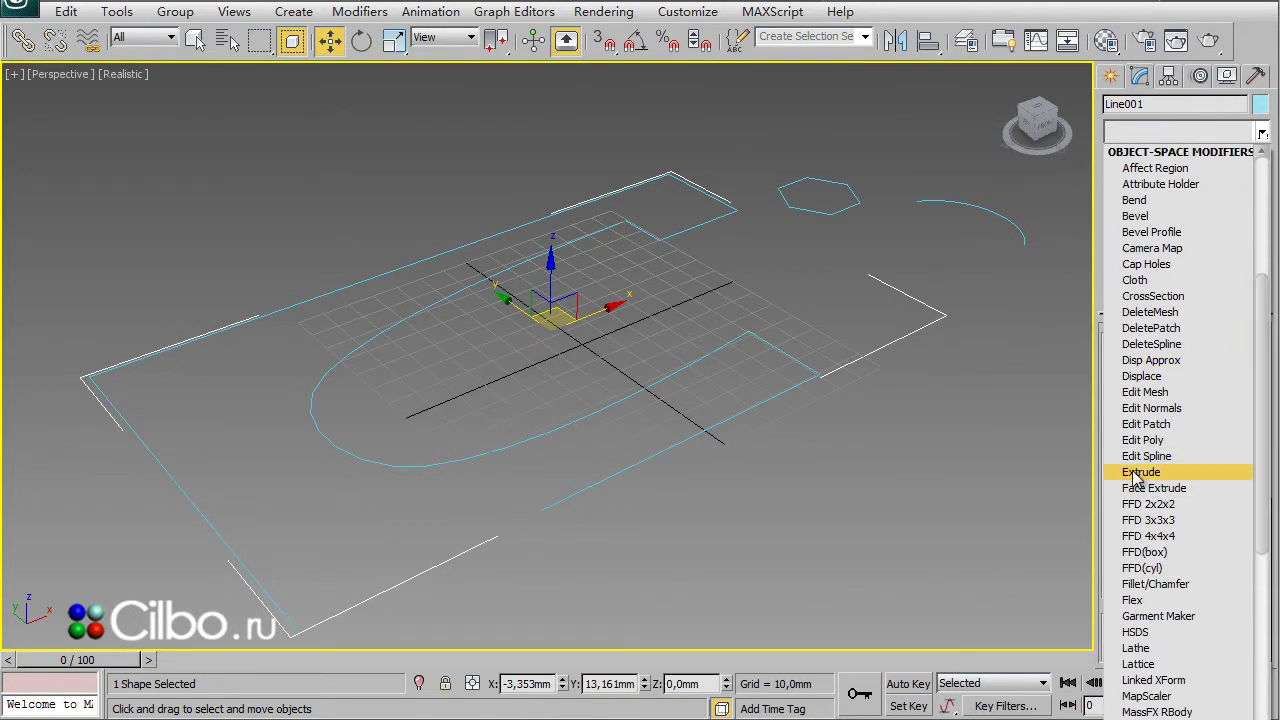
{"action": "left_click", "coordinate": [1134, 472]}
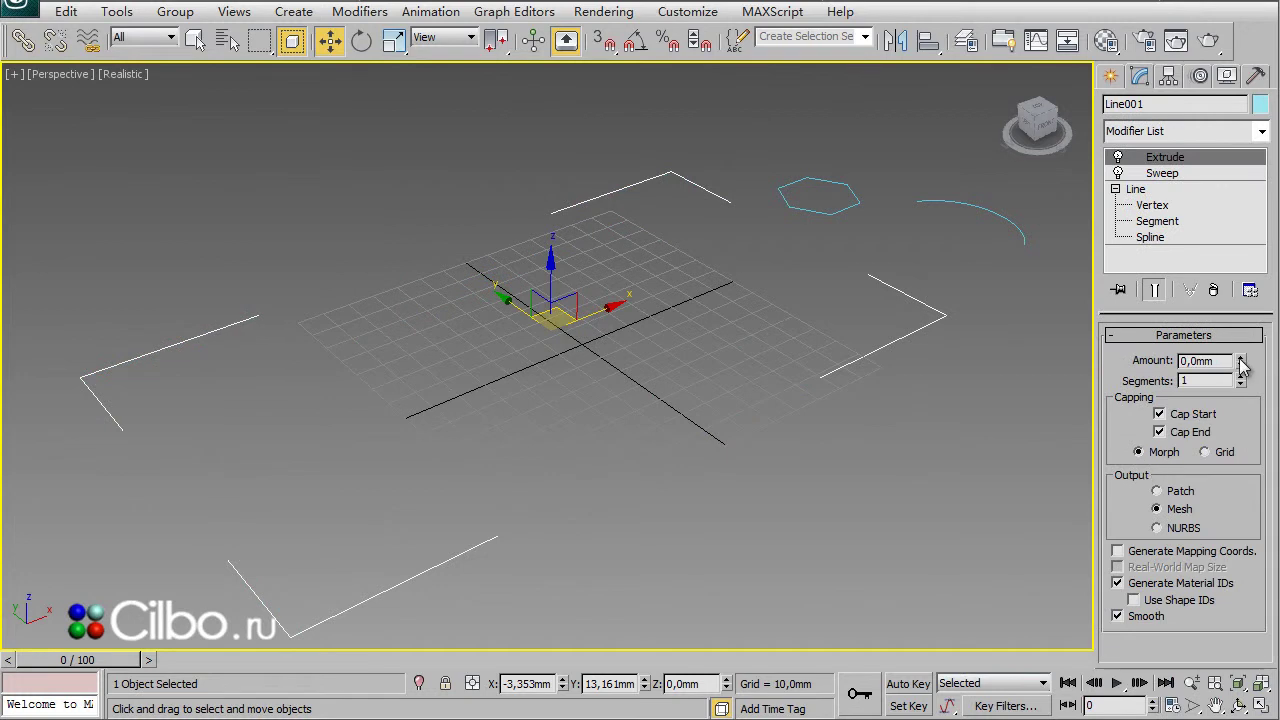
{"action": "left_click_drag", "start_coordinate": [1240, 365], "coordinate": [1240, 250]}
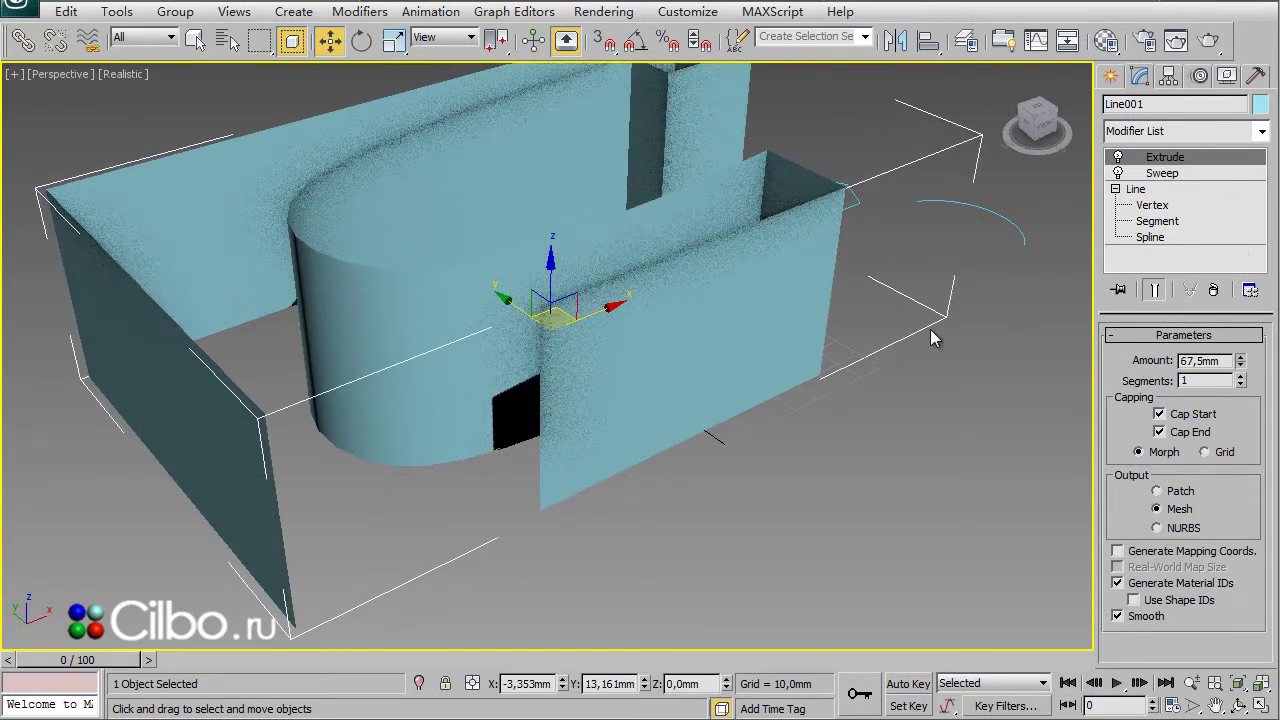
{"action": "middle_click_drag", "start_coordinate": [912, 384], "coordinate": [900, 443], "text": "alt"}
{"action": "mouse_move", "coordinate": [977, 266]}
{"action": "middle_mouse_down", "text": "alt"}
{"action": "mouse_move", "coordinate": [936, 414]}
{"action": "mouse_move", "coordinate": [969, 322]}
{"action": "mouse_move", "coordinate": [1067, 298]}
{"action": "mouse_move", "coordinate": [1103, 354]}
{"action": "mouse_move", "coordinate": [980, 375]}
{"action": "mouse_move", "coordinate": [916, 402]}
{"action": "mouse_move", "coordinate": [867, 451]}
{"action": "mouse_move", "coordinate": [864, 386]}
{"action": "mouse_move", "coordinate": [931, 370]}
{"action": "mouse_move", "coordinate": [958, 390]}
{"action": "mouse_move", "coordinate": [916, 418]}
{"action": "mouse_move", "coordinate": [849, 426]}
{"action": "mouse_move", "coordinate": [902, 404]}
{"action": "mouse_move", "coordinate": [977, 404]}
{"action": "mouse_move", "coordinate": [986, 449]}
{"action": "mouse_move", "coordinate": [908, 465]}
{"action": "mouse_move", "coordinate": [875, 417]}
{"action": "middle_mouse_up", "text": "alt"}
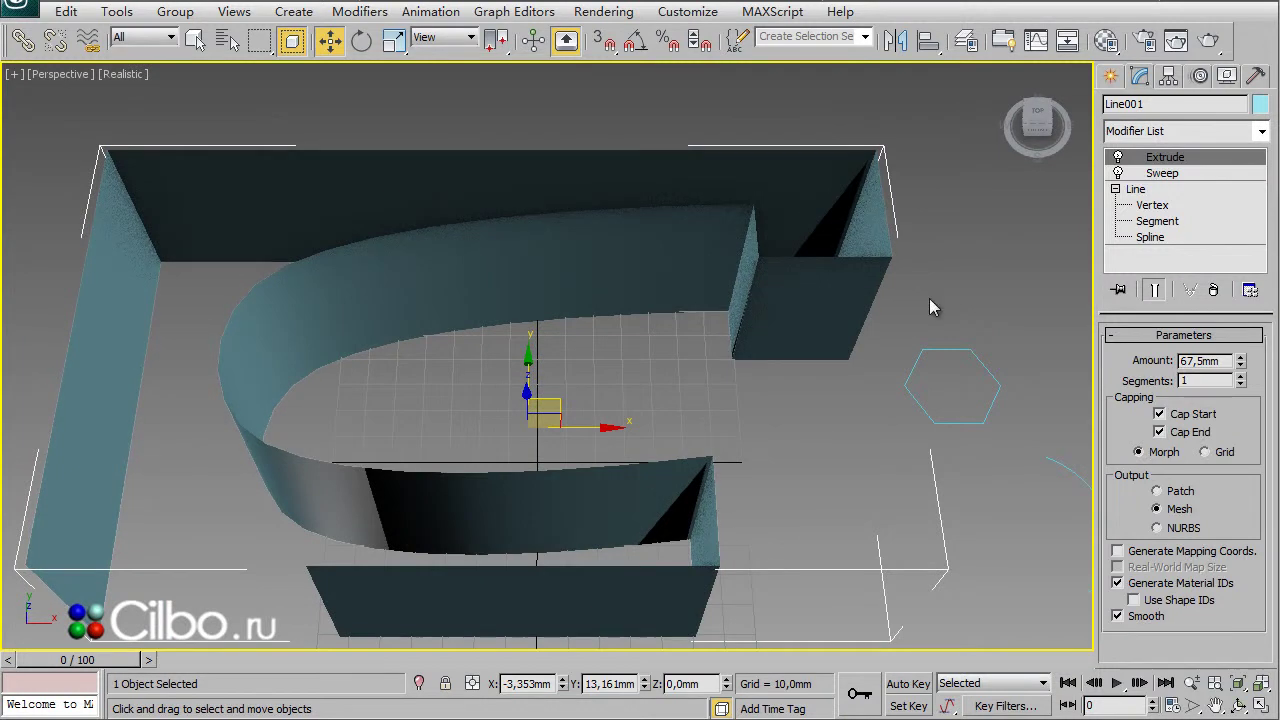